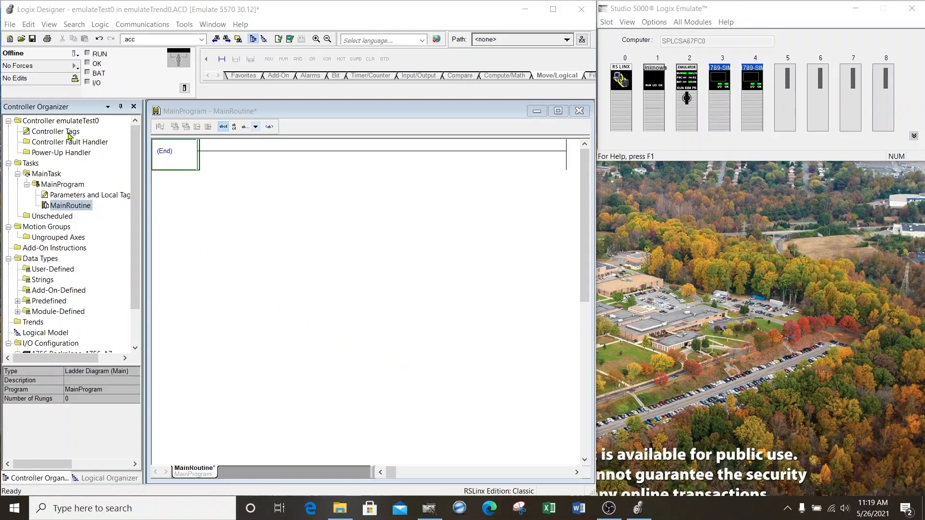
# Step: Create two DINT controller tags named myDINT1 and myDINT2
pyautogui.doubleClick(70, 136)
pyautogui.click(182, 242)
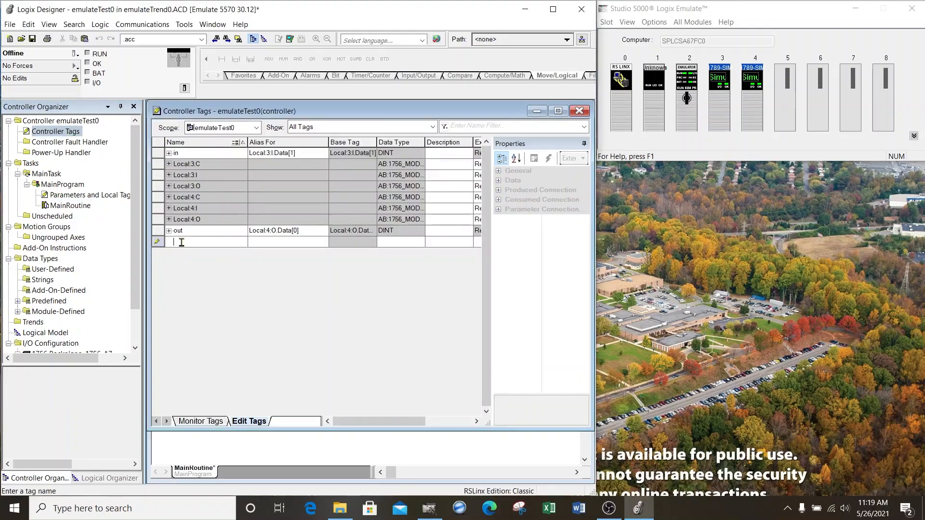
pyautogui.write('myDi')
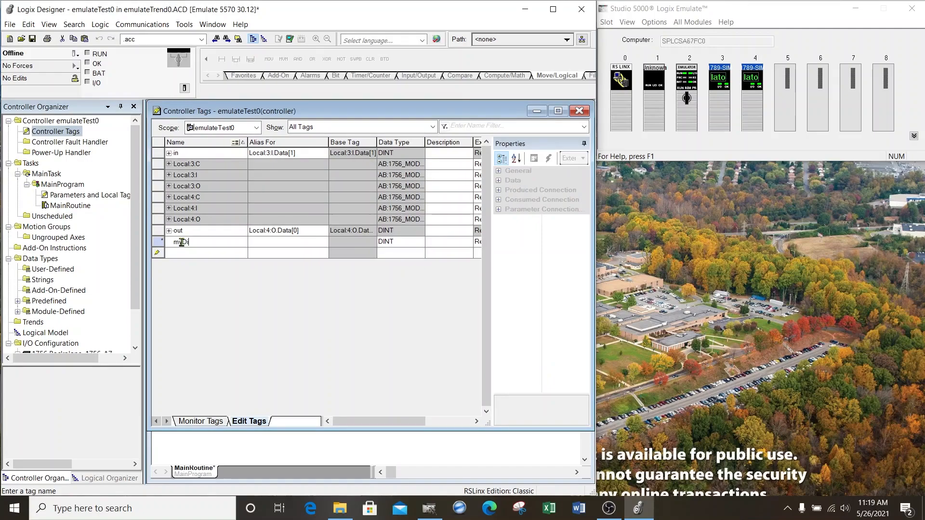
pyautogui.write('NT1')
pyautogui.click(190, 254)
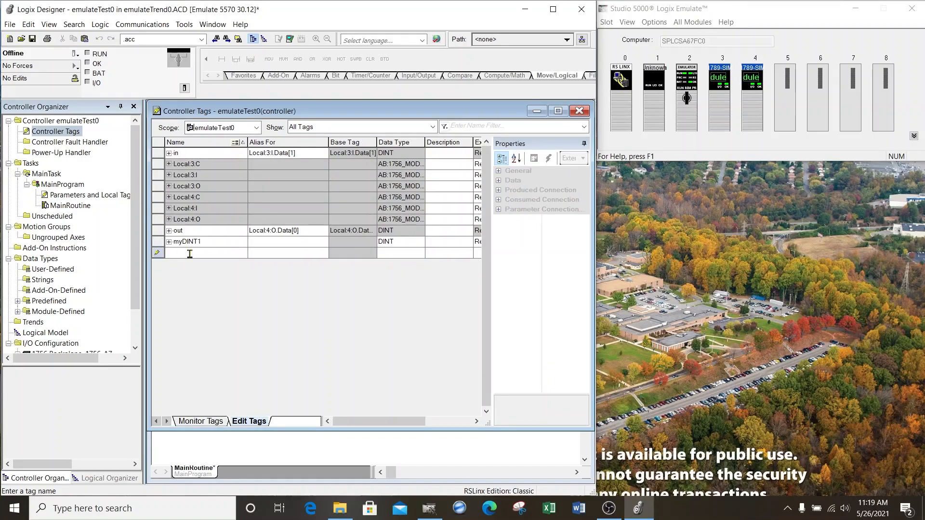
pyautogui.write('myDINT')
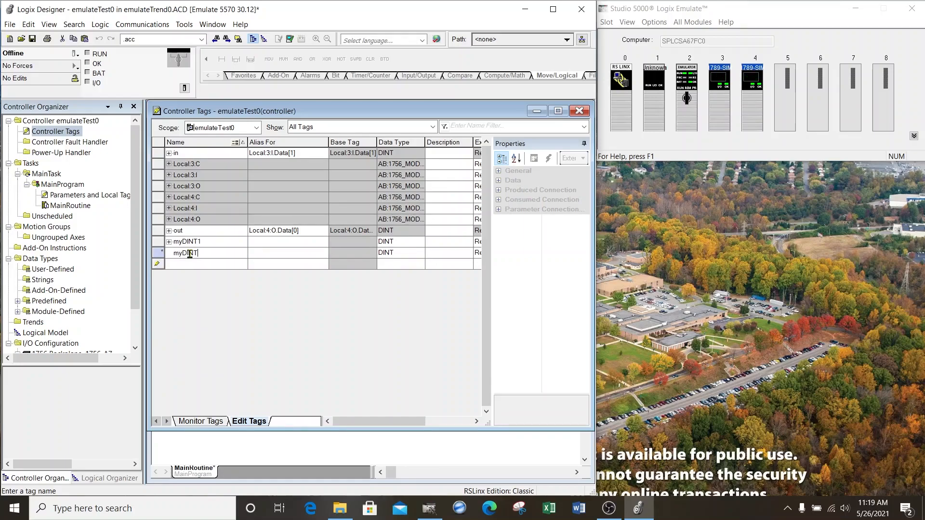
pyautogui.click(198, 264)
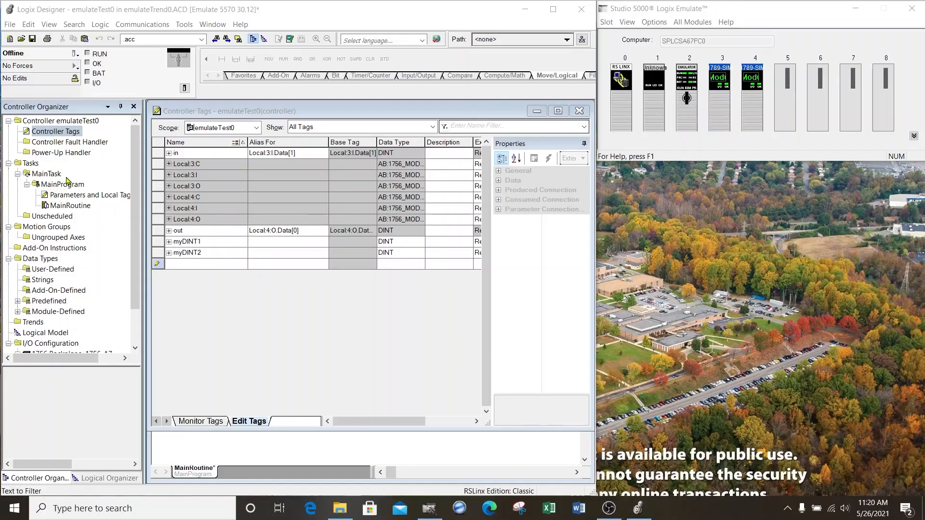
# Step: Open MainRoutine and add a new empty rung above the end rung
pyautogui.doubleClick(63, 207)
pyautogui.rightClick(172, 160)
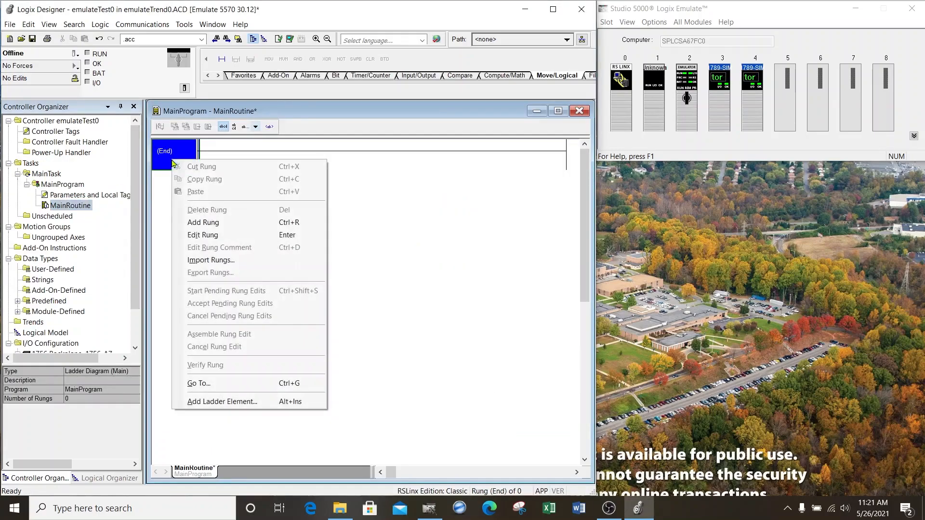
pyautogui.click(211, 222)
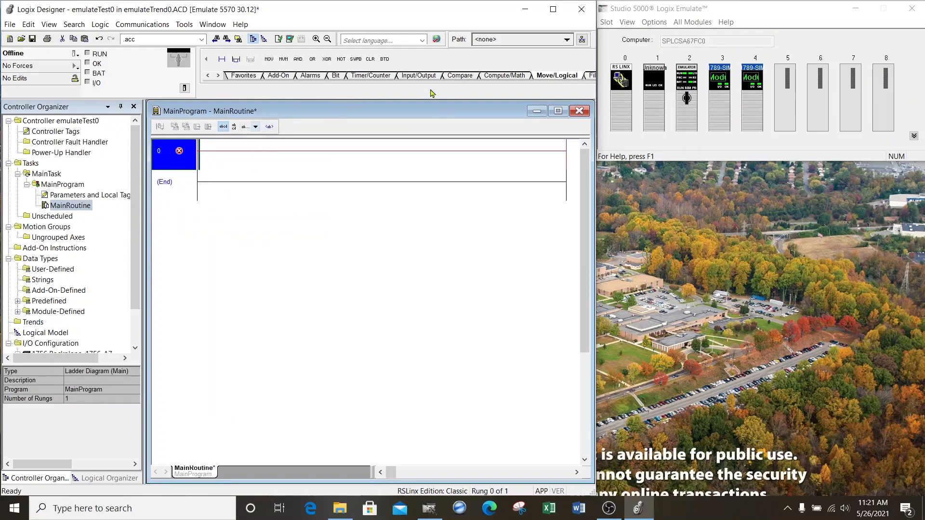
# Step: Place an ADD instruction on rung 0 with Source A 1, Source B myDINT1 and destination myDINT1
pyautogui.click(506, 75)
pyautogui.moveTo(283, 59); pyautogui.dragTo(202, 159)
pyautogui.write('1')
pyautogui.press('Return')
pyautogui.write('myDINT1')
pyautogui.press('Return')
pyautogui.moveTo(529, 174); pyautogui.dragTo(539, 190)
# Step: Add a branch parallel to the ADD and place a GEQ on it comparing myDINT1 with 1000
pyautogui.moveTo(235, 58); pyautogui.dragTo(554, 154)
pyautogui.click(461, 75)
pyautogui.moveTo(385, 59); pyautogui.dragTo(527, 232)
pyautogui.click(525, 254)
pyautogui.click(521, 248)
pyautogui.write('1000')
pyautogui.click(426, 238)
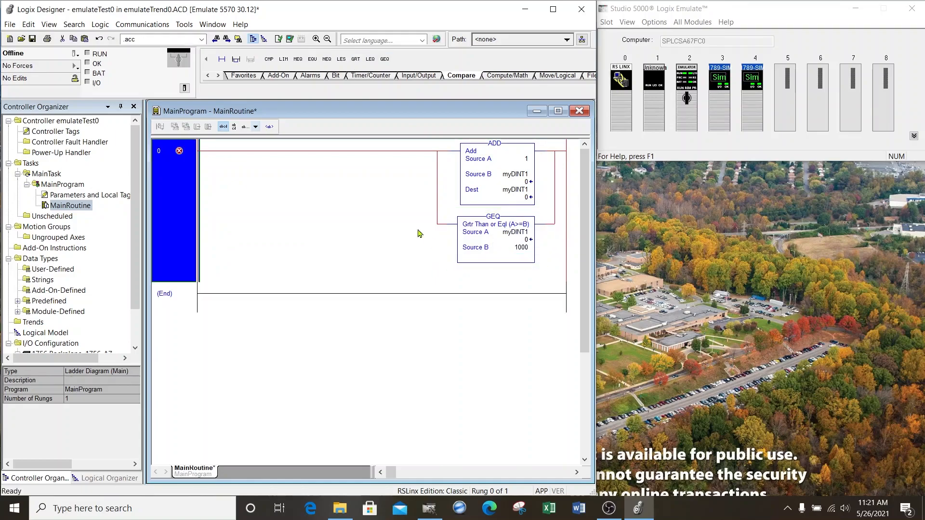
# Step: Place a CLR instruction after the GEQ on the lower branch, with myDINT1 as its destination
pyautogui.click(557, 75)
pyautogui.moveTo(370, 59); pyautogui.dragTo(554, 228)
pyautogui.moveTo(524, 191); pyautogui.dragTo(506, 231)
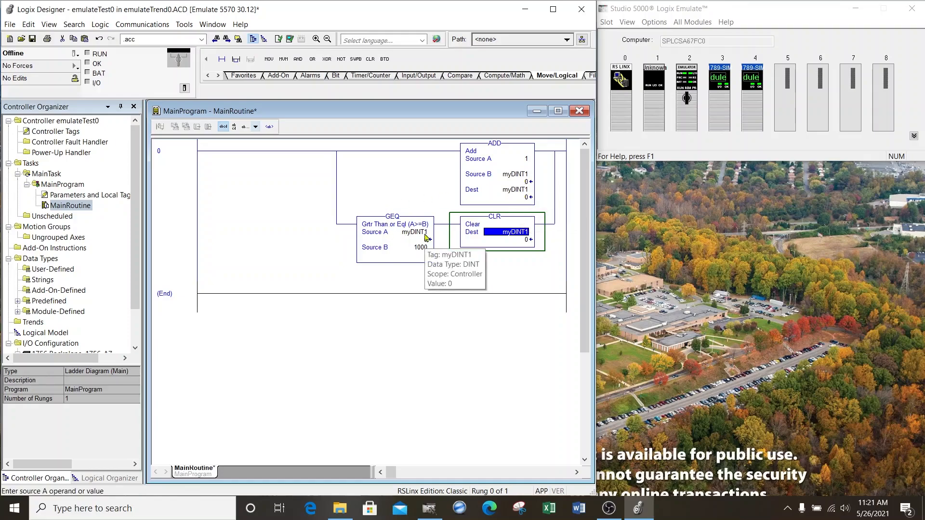
# Step: Duplicate rung 0 as a second rung directly below it
pyautogui.click(186, 163)
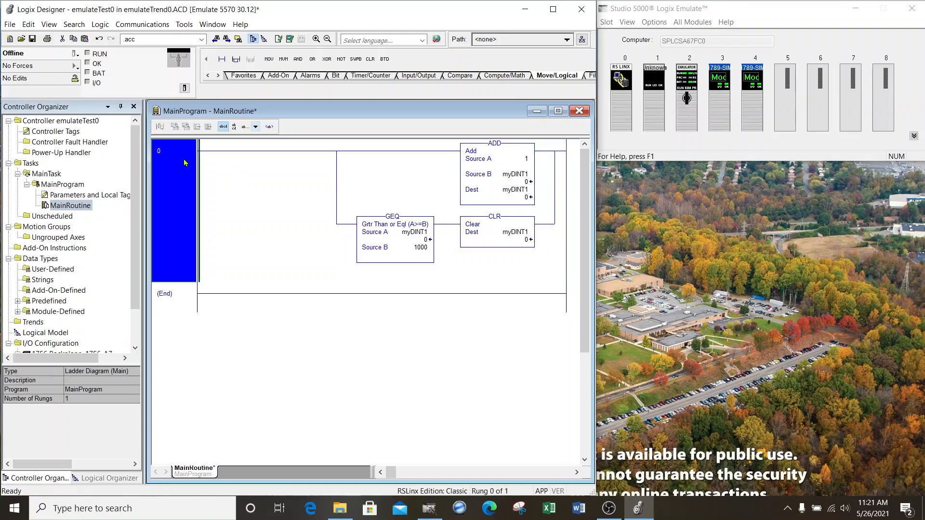
pyautogui.hotkey('ctrl', 'c')
pyautogui.hotkey('ctrl', 'v')
# Step: Replace myDINT1 with myDINT2 in the ADD, CLR and GEQ instructions of rung 1
pyautogui.doubleClick(515, 317)
pyautogui.write('myDINT2')
pyautogui.click(313, 298)
pyautogui.moveTo(516, 316); pyautogui.dragTo(527, 334)
pyautogui.moveTo(520, 332); pyautogui.dragTo(528, 375)
pyautogui.moveTo(518, 375); pyautogui.dragTo(428, 374)
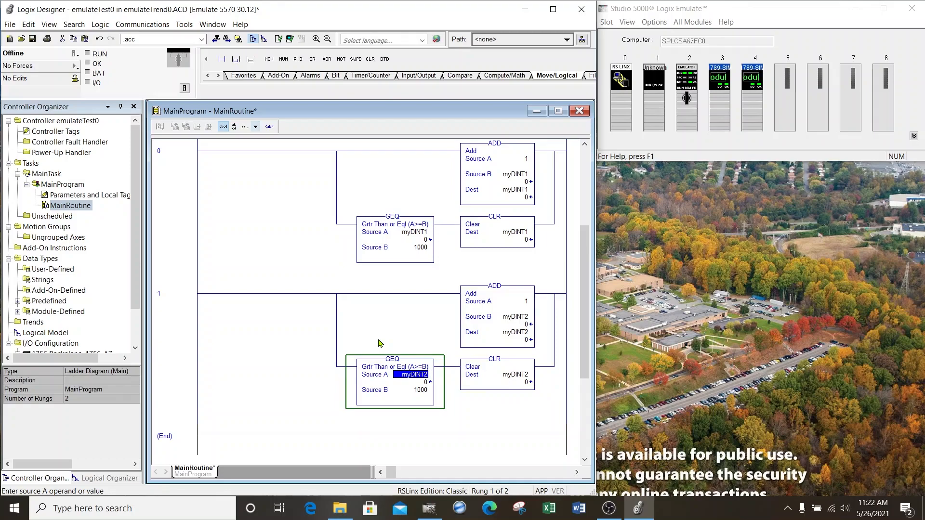
# Step: Set Source A of the ADD instruction on rung 1 to 4
pyautogui.doubleClick(527, 305)
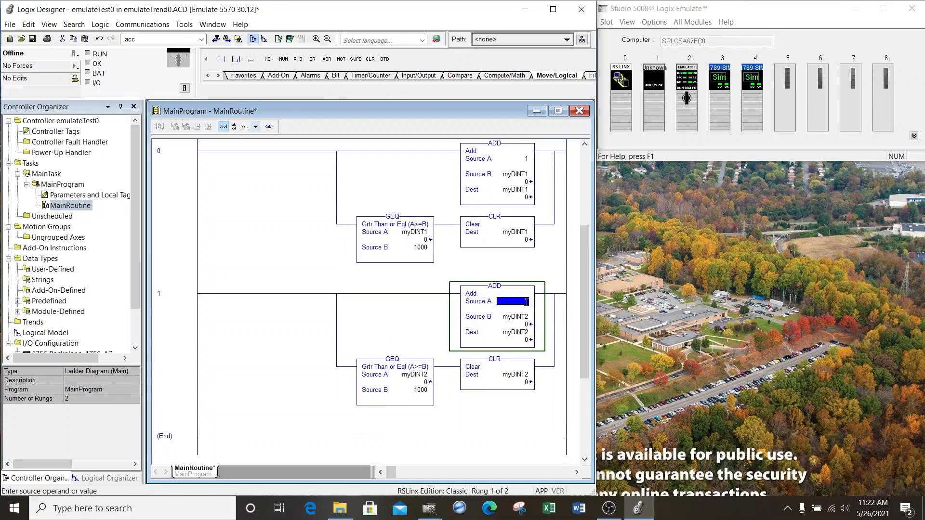
pyautogui.write('4')
pyautogui.click(308, 292)
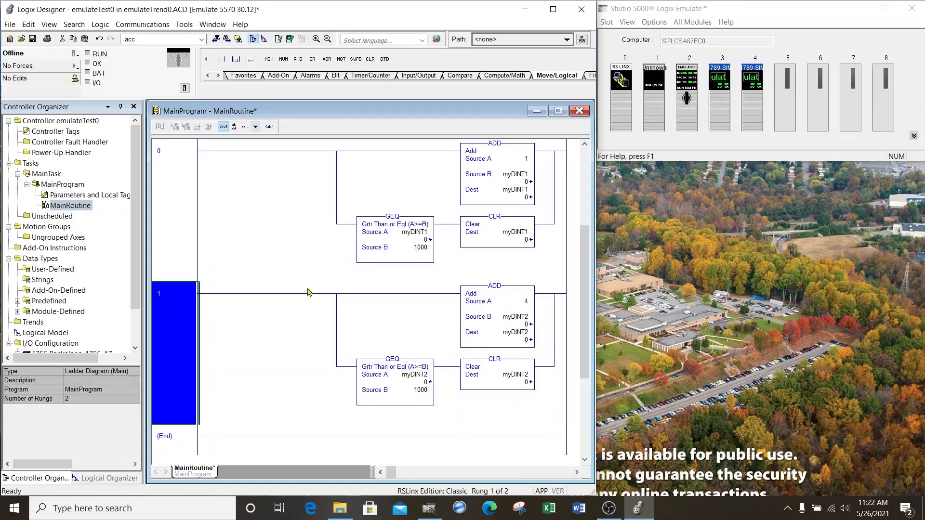
pyautogui.click(188, 219)
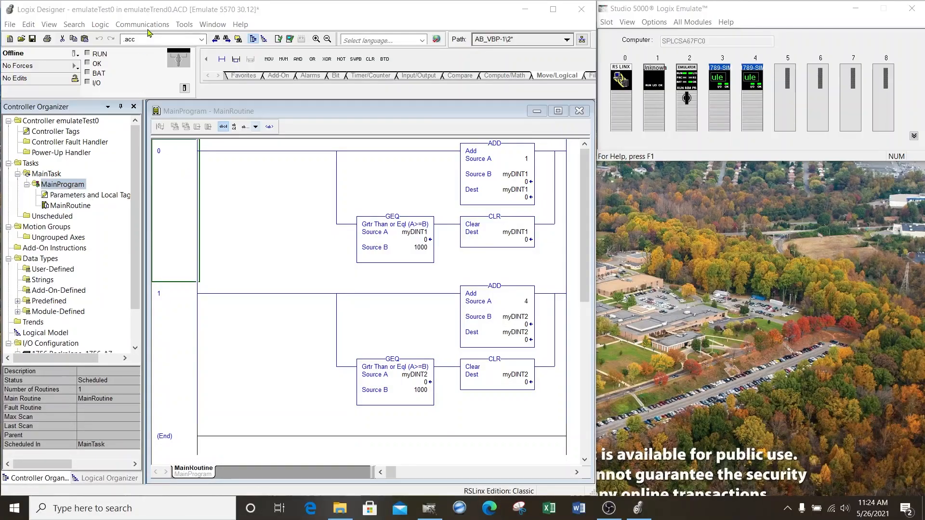
# Step: Download the project to the Studio 5000 Logix Emulate controller in slot 02 and return it to Remote Run
pyautogui.click(143, 25)
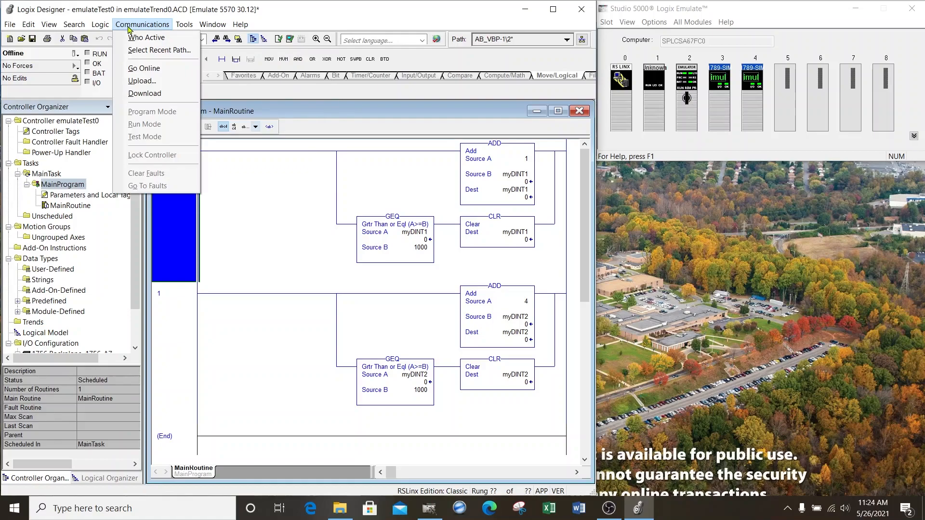
pyautogui.click(131, 36)
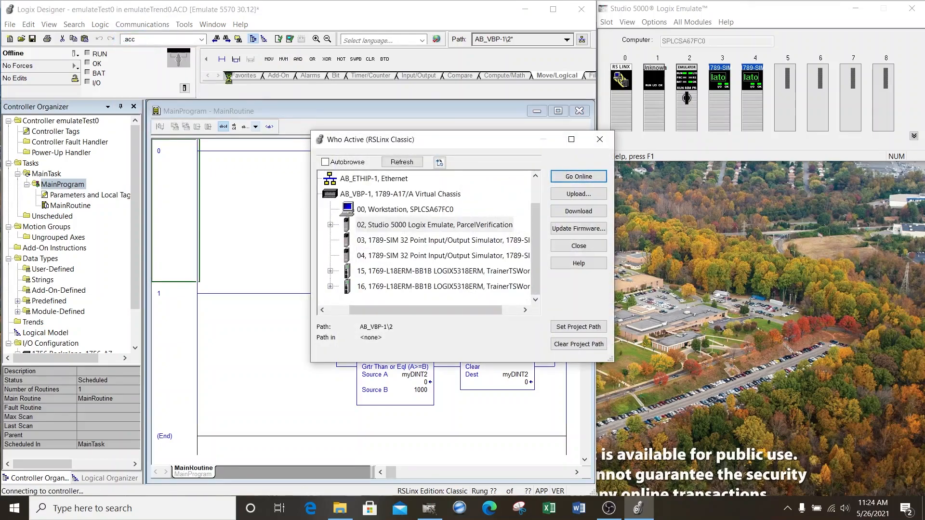
pyautogui.click(379, 227)
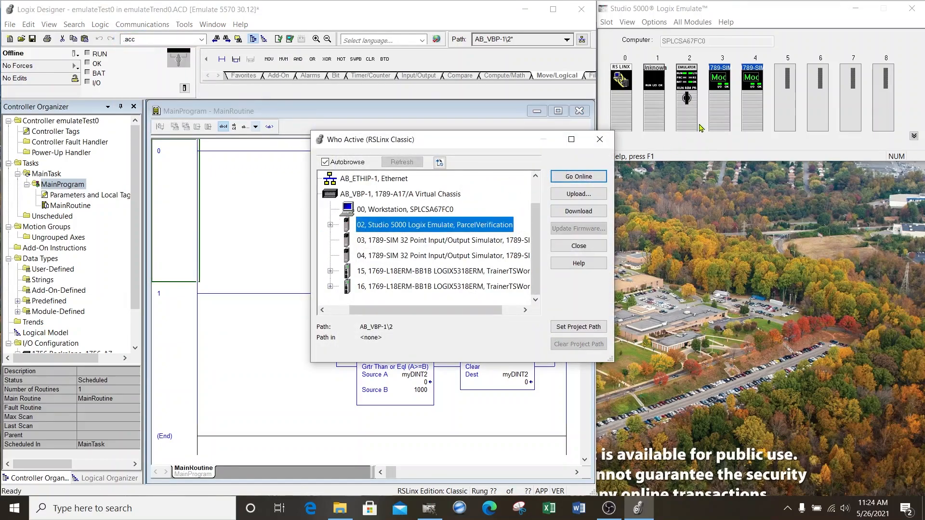
pyautogui.click(576, 211)
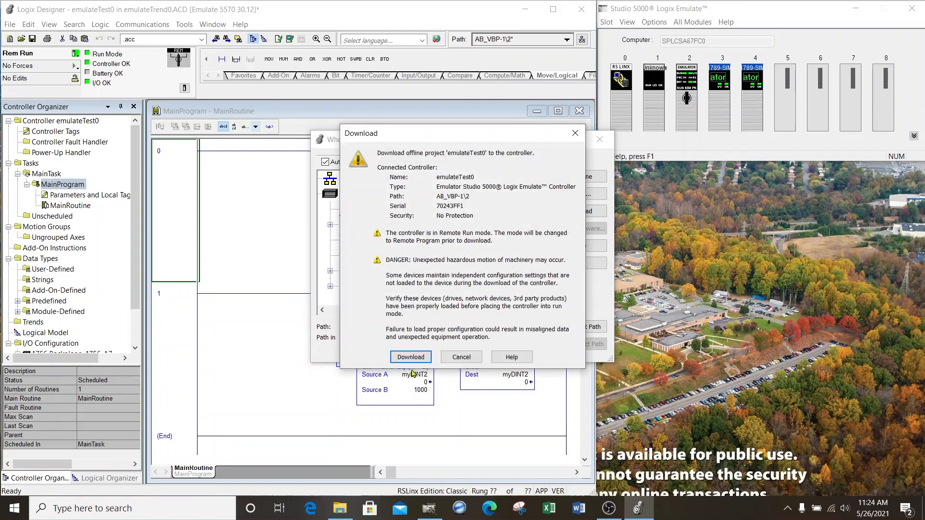
pyautogui.click(410, 357)
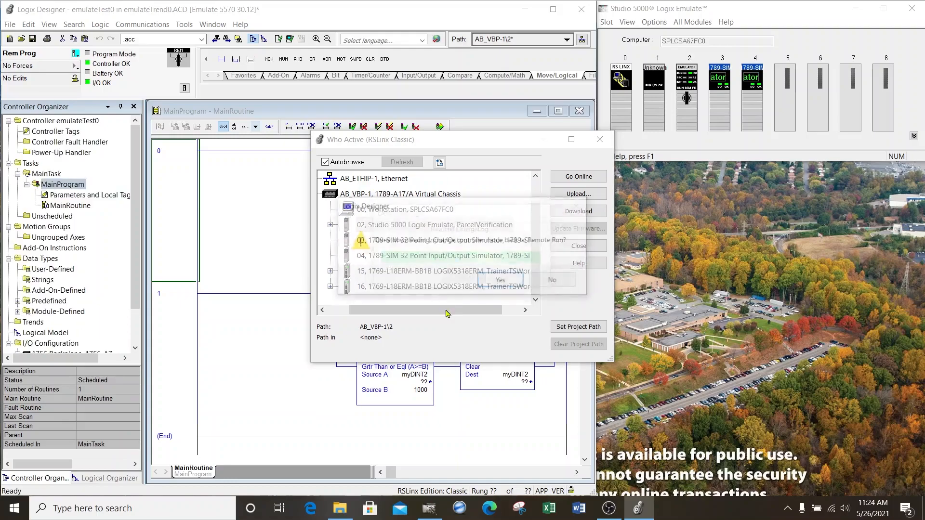
pyautogui.click(502, 279)
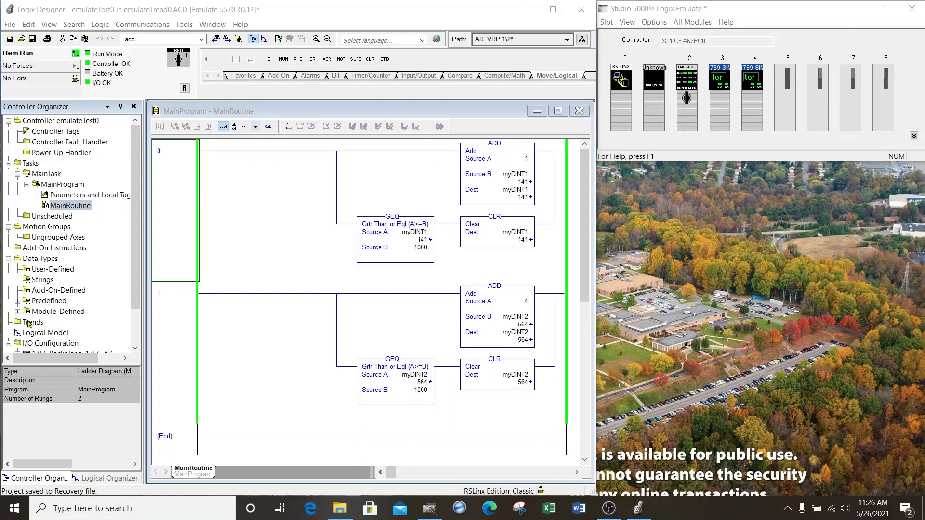
# Step: Start a new trend named myTrend and proceed to its tag configuration, keeping the 10-millisecond sample period
pyautogui.rightClick(27, 323)
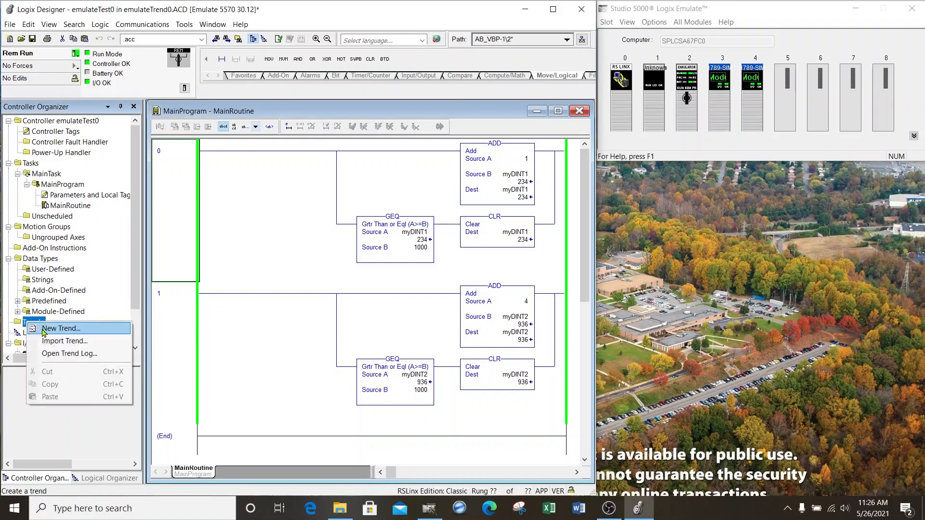
pyautogui.click(45, 330)
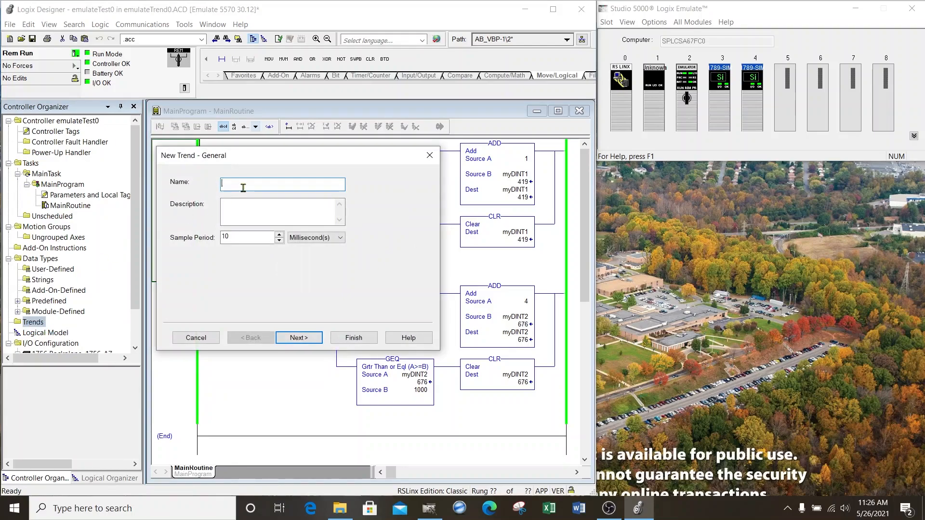
pyautogui.write('myTrend')
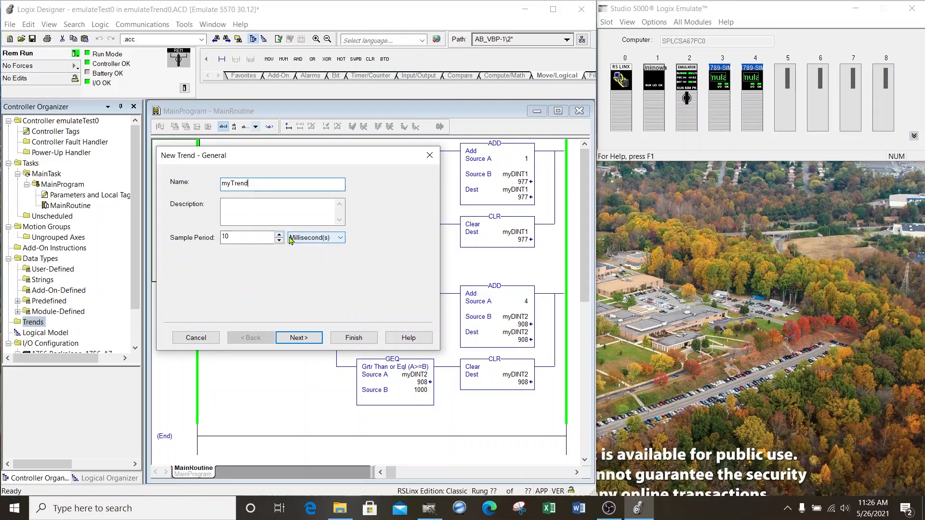
pyautogui.click(303, 337)
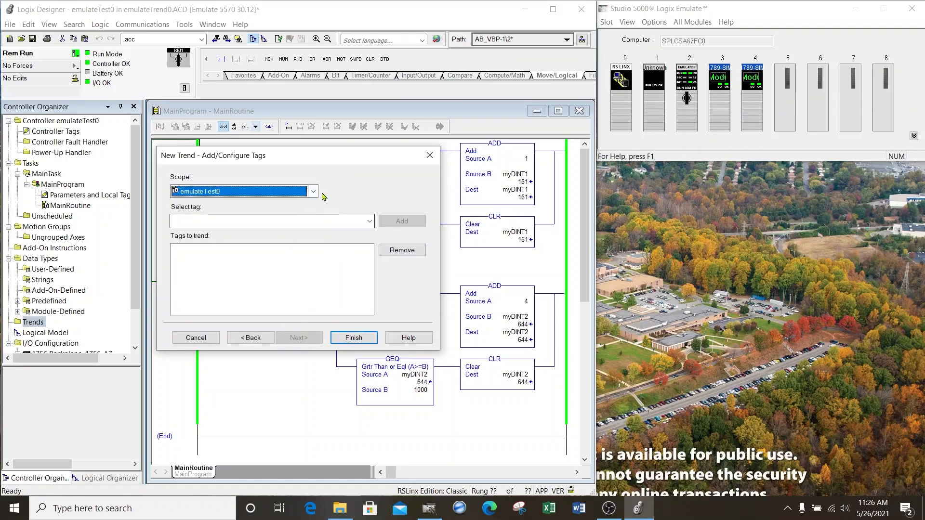
# Step: Choose the emulateTest0 scope and add the tag myDINT1 to the trend
pyautogui.click(313, 191)
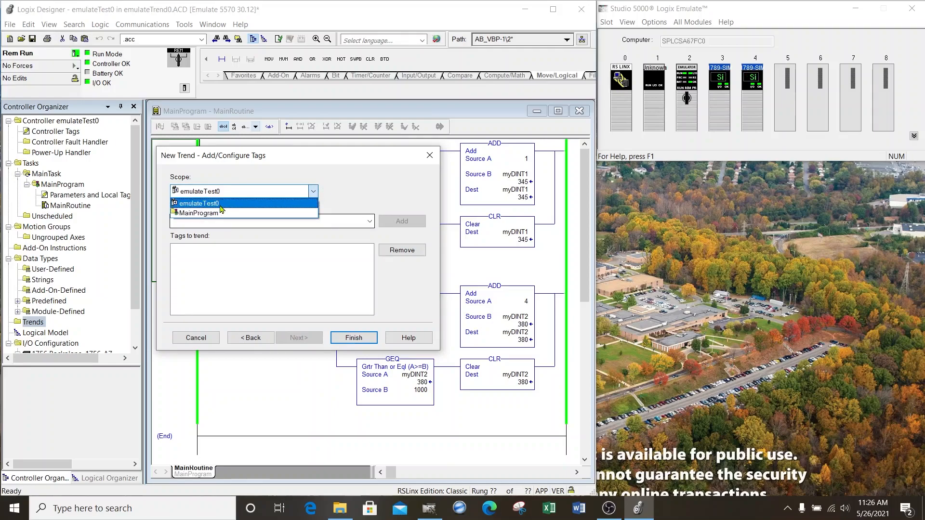
pyautogui.click(222, 207)
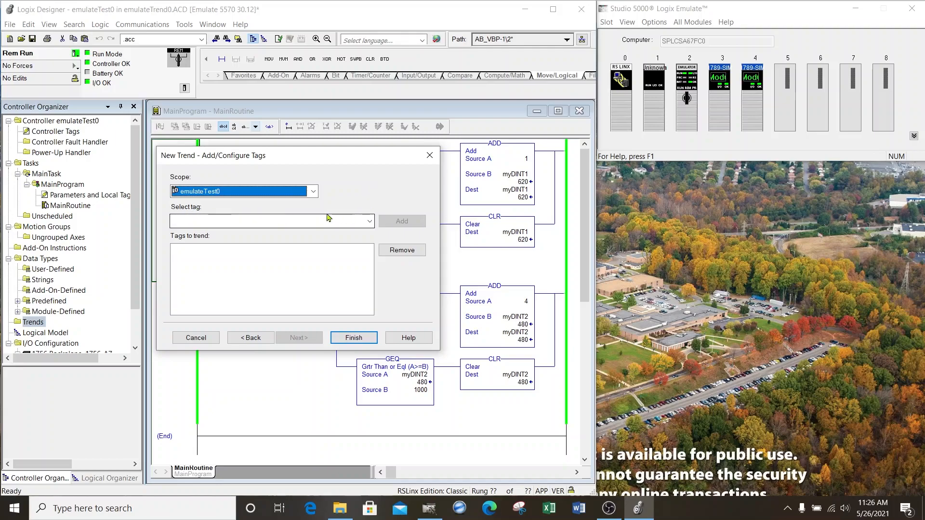
pyautogui.click(369, 222)
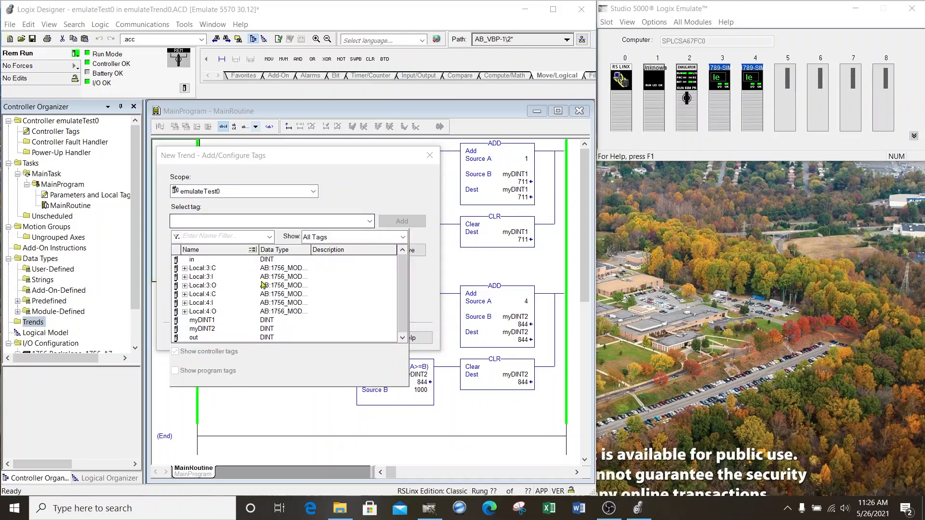
pyautogui.click(215, 320)
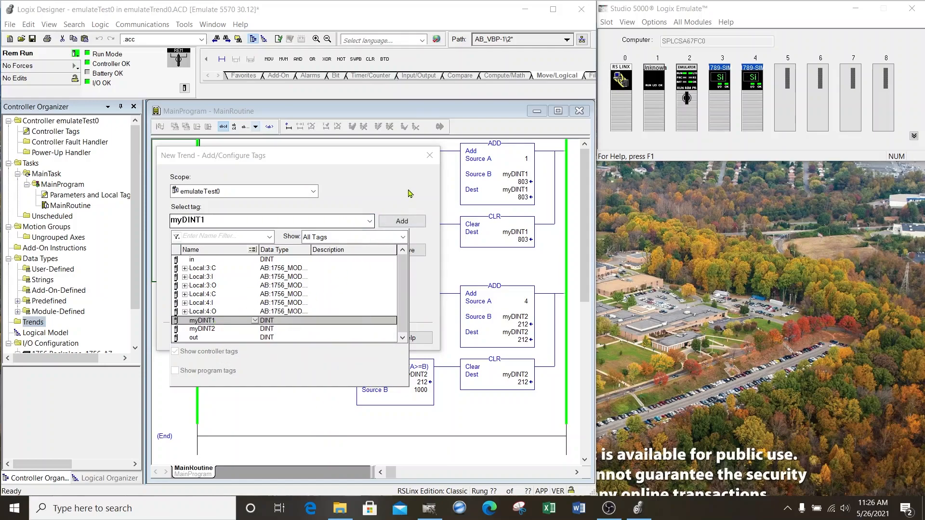
pyautogui.click(408, 191)
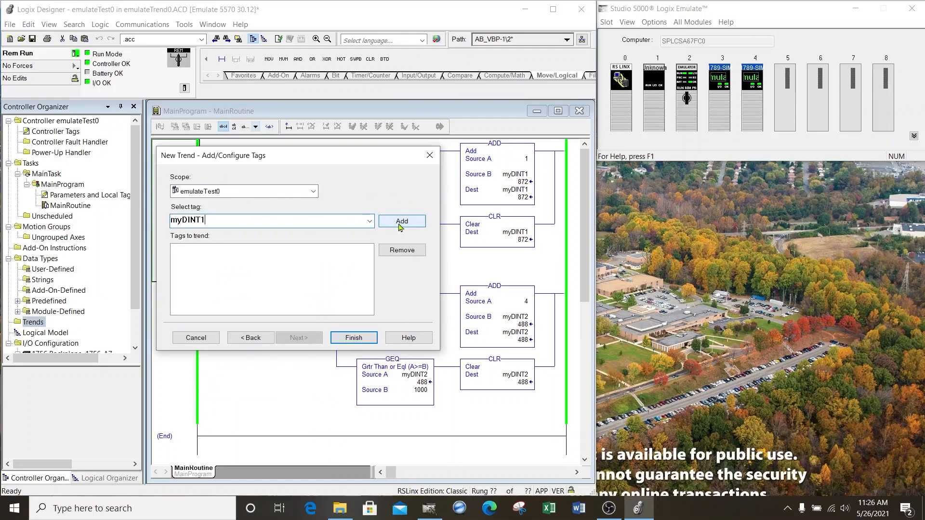
pyautogui.click(399, 224)
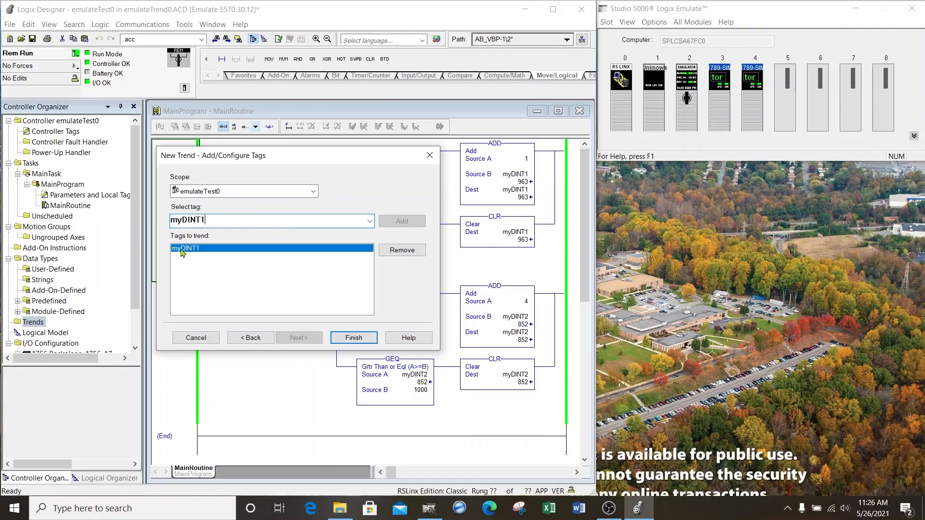
# Step: Add the tag myDINT2 to the trend and finish creating it
pyautogui.click(370, 221)
pyautogui.click(217, 329)
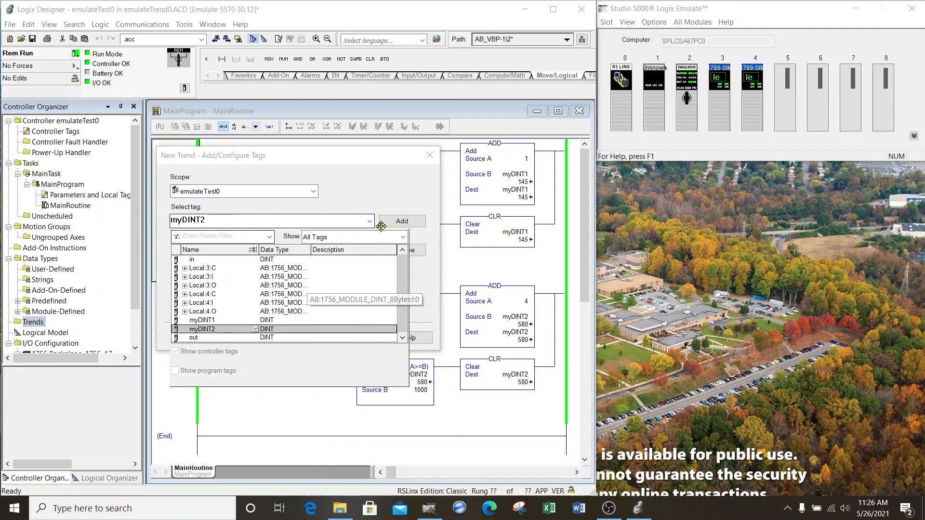
pyautogui.click(217, 332)
pyautogui.click(402, 221)
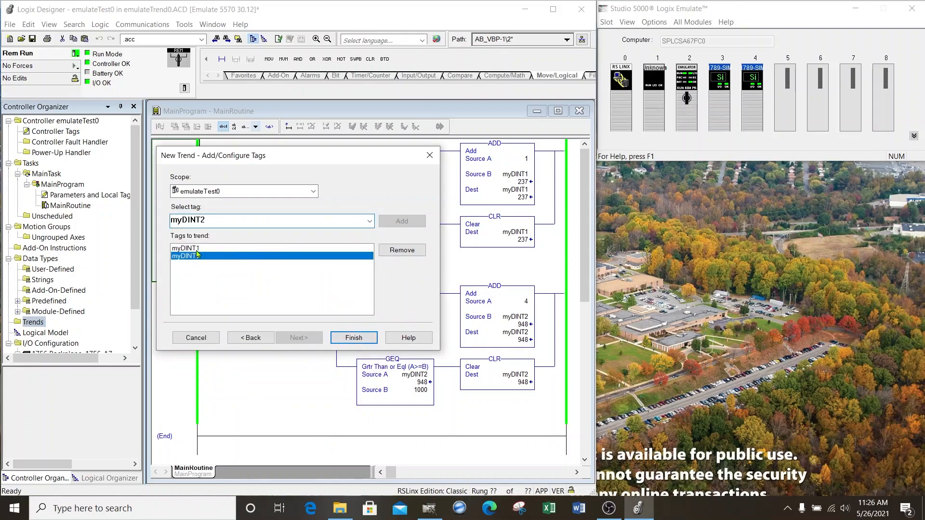
pyautogui.click(348, 339)
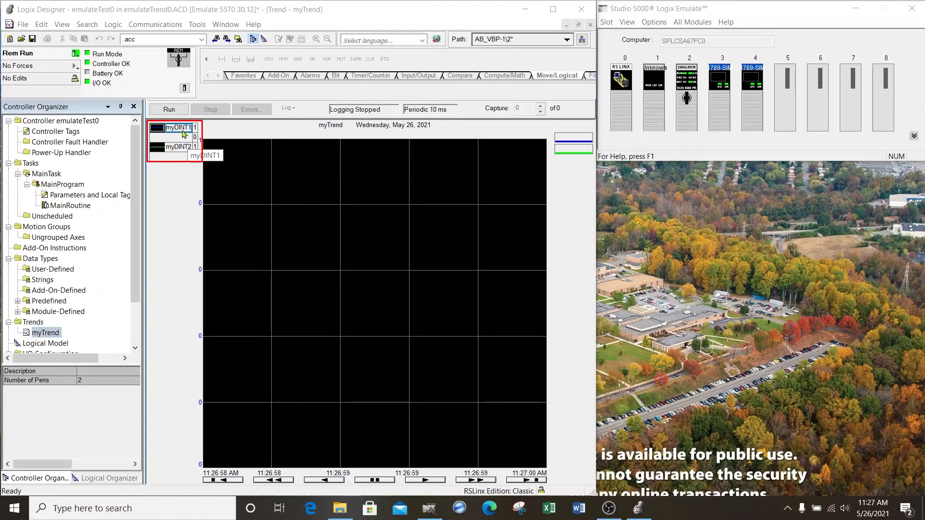
pyautogui.click(197, 131)
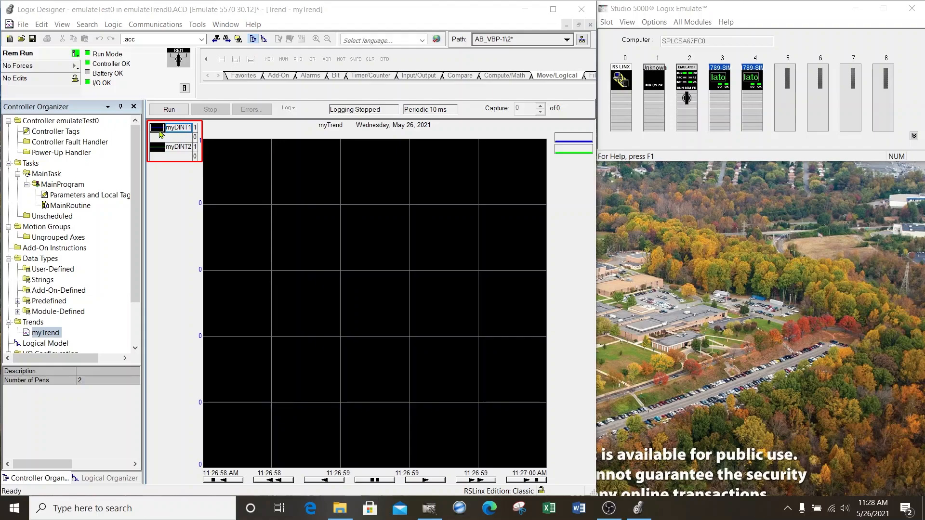
pyautogui.click(183, 150)
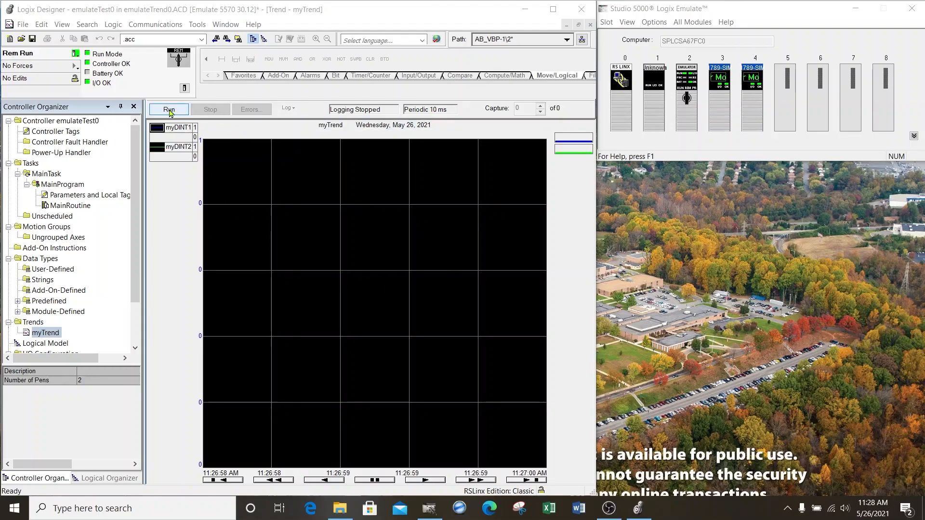
# Step: Start logging the trend and open the properties of myTrend
pyautogui.click(169, 112)
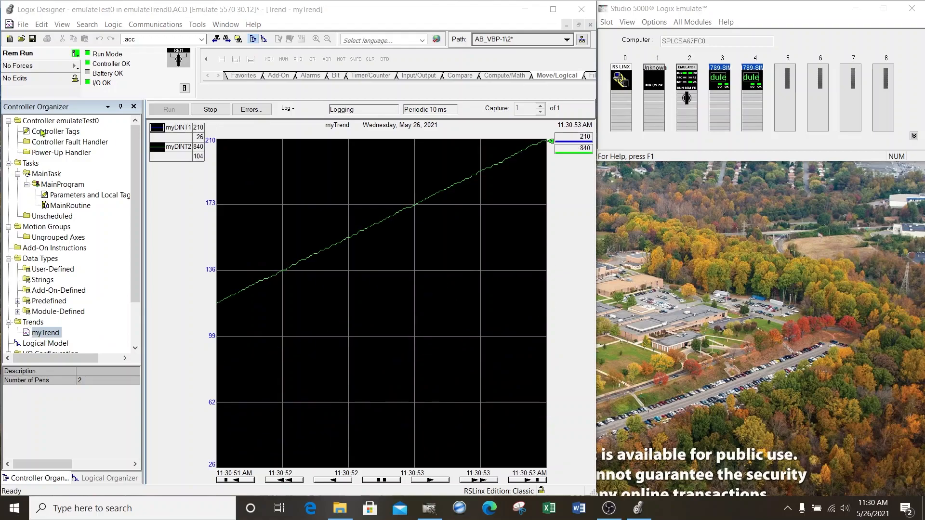
pyautogui.click(40, 334)
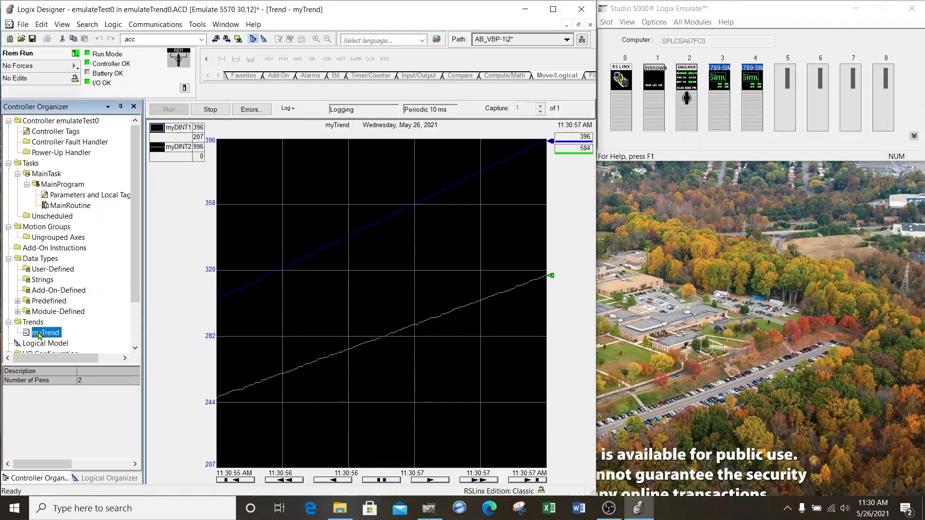
pyautogui.rightClick(40, 334)
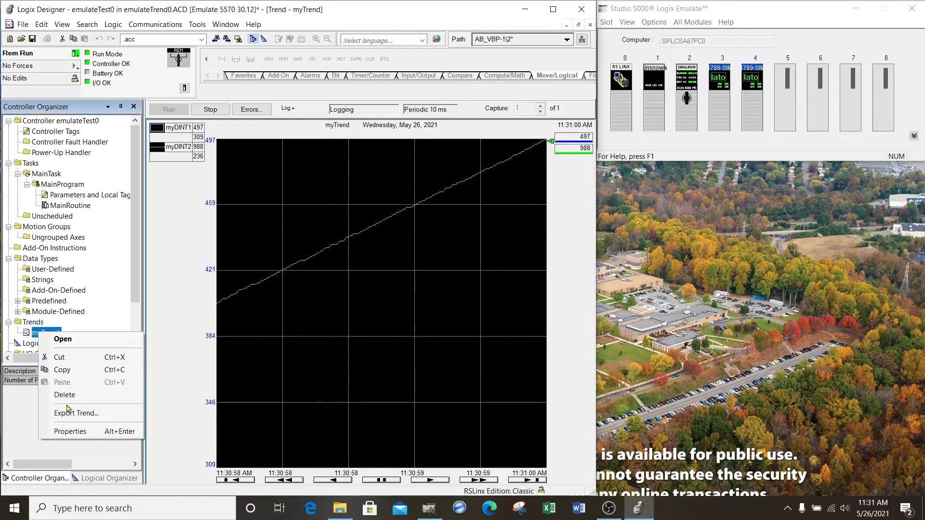
pyautogui.click(71, 432)
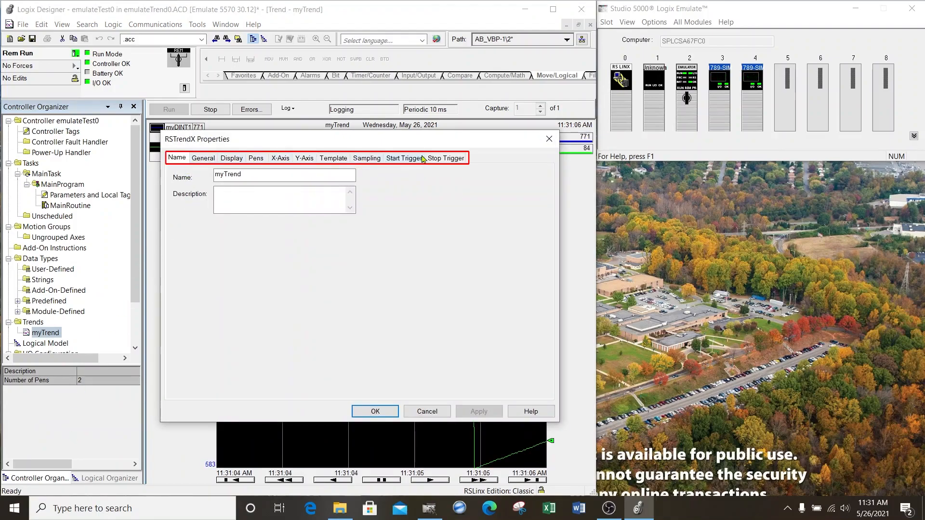
# Step: Review the general, display, pen, X-axis and Y-axis settings of myTrend, keeping the chart in view
pyautogui.click(203, 159)
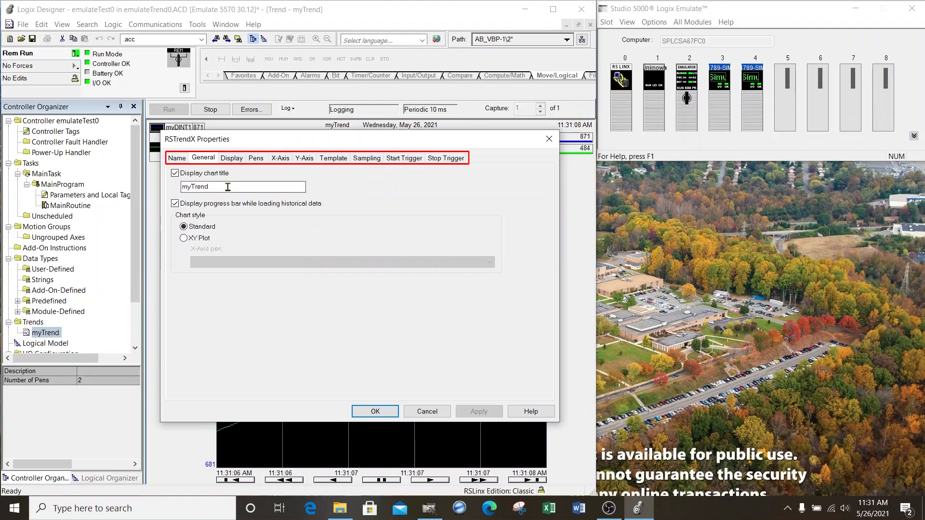
pyautogui.click(231, 159)
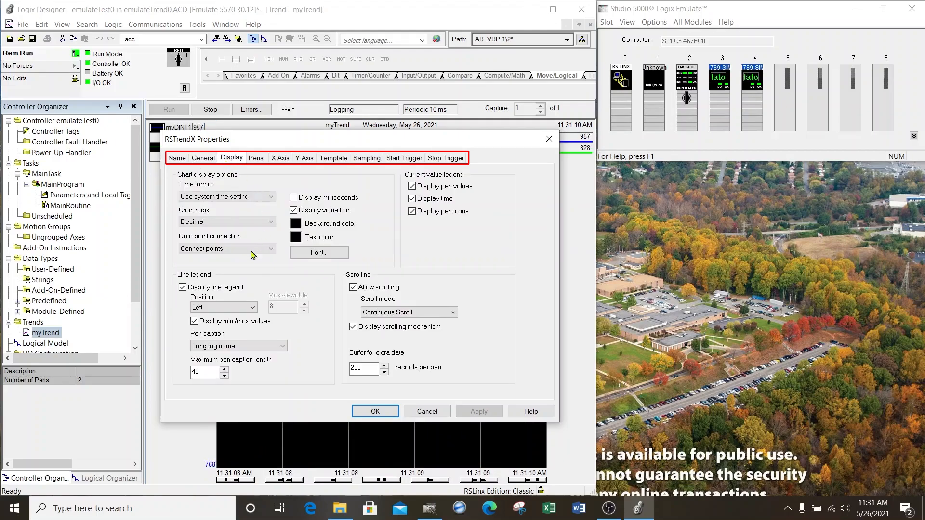
pyautogui.click(255, 159)
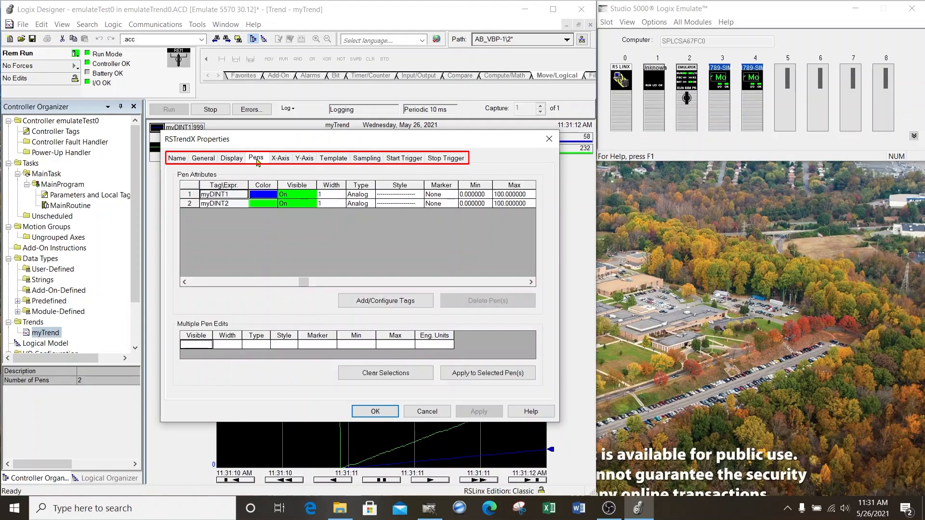
pyautogui.click(281, 159)
pyautogui.click(301, 159)
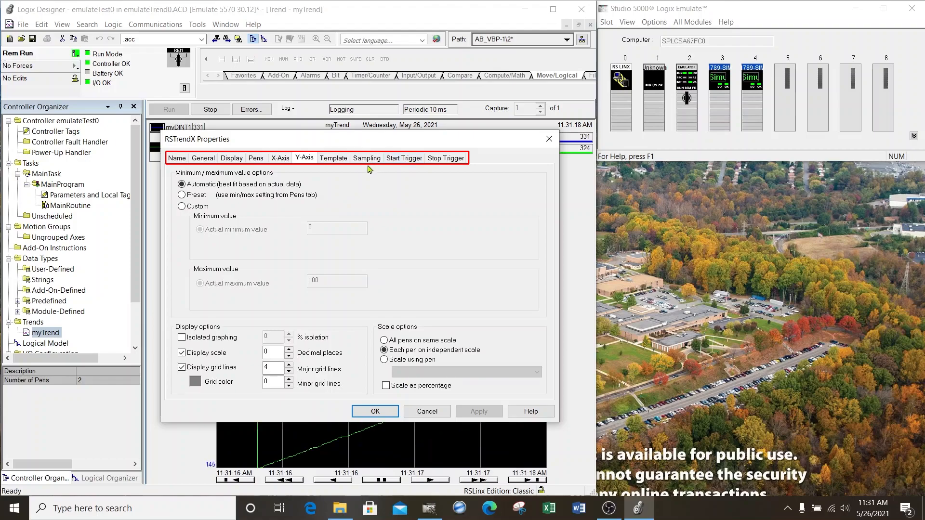
pyautogui.moveTo(311, 144)
pyautogui.mouseDown()
pyautogui.moveTo(531, 154)
pyautogui.moveTo(670, 130)
pyautogui.mouseUp()
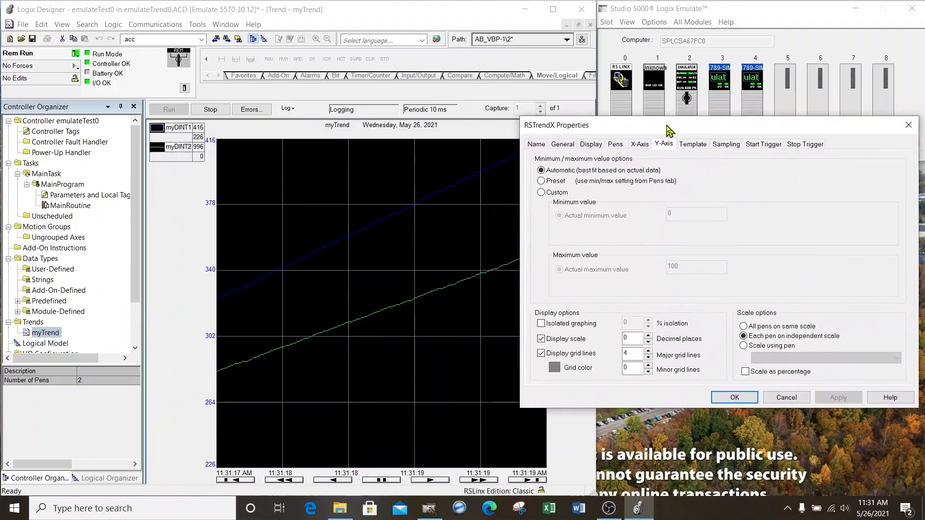
# Step: Change the myDINT1 pen color to red, apply it and close the trend properties
pyautogui.click(616, 145)
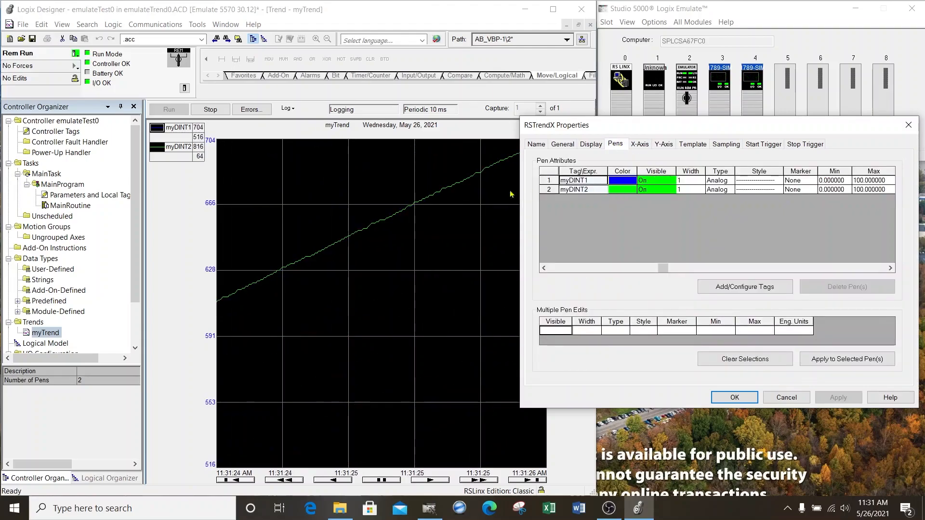
pyautogui.click(621, 183)
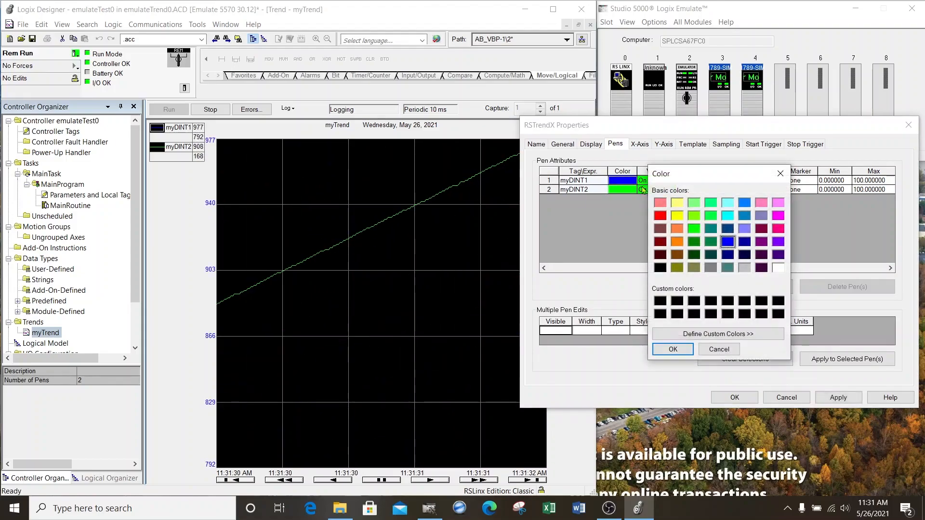
pyautogui.click(661, 218)
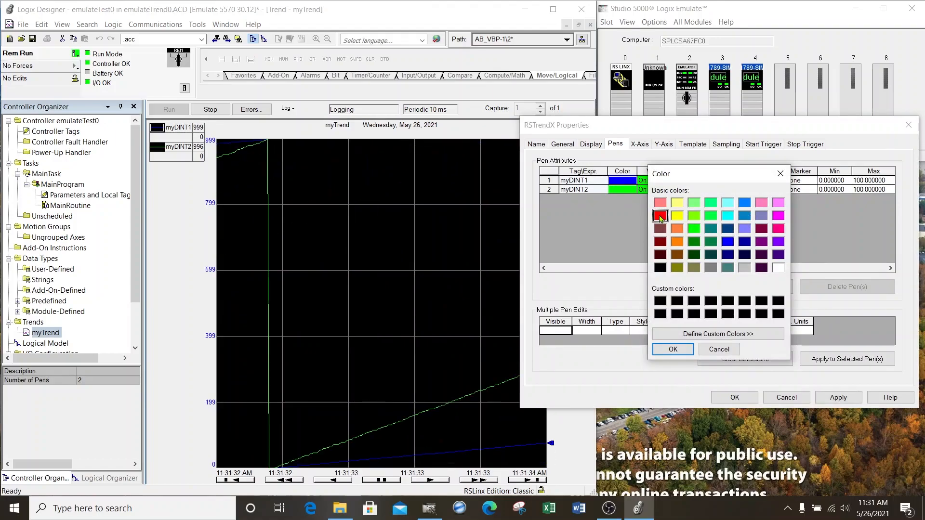
pyautogui.click(684, 349)
pyautogui.click(838, 399)
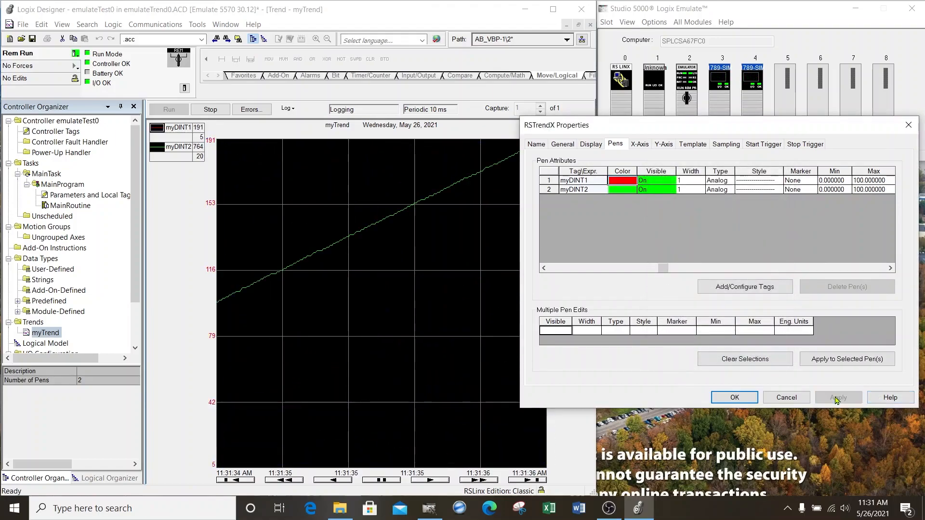
pyautogui.click(740, 399)
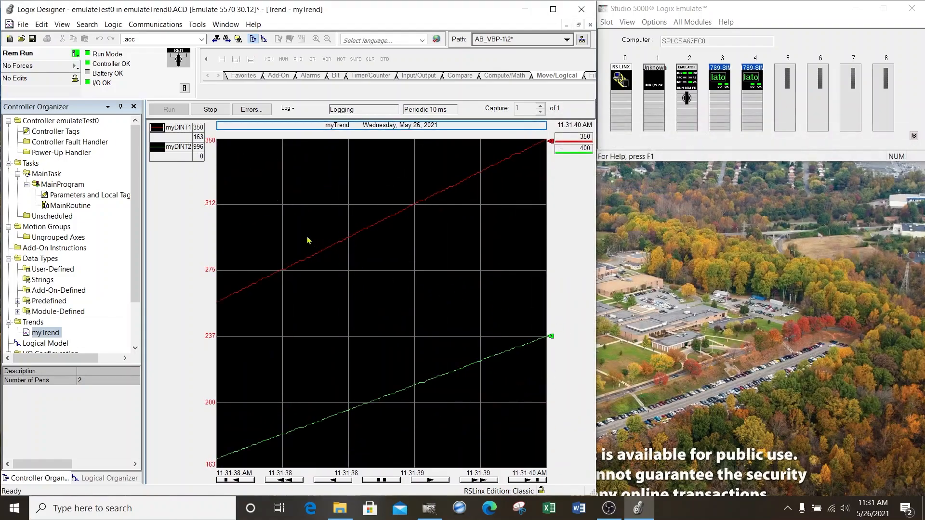
pyautogui.click(187, 130)
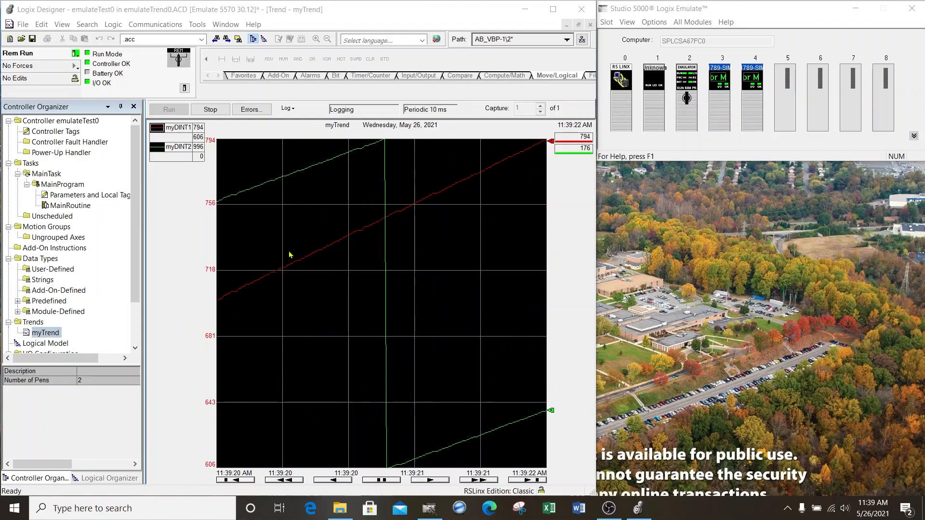
pyautogui.moveTo(432, 202)
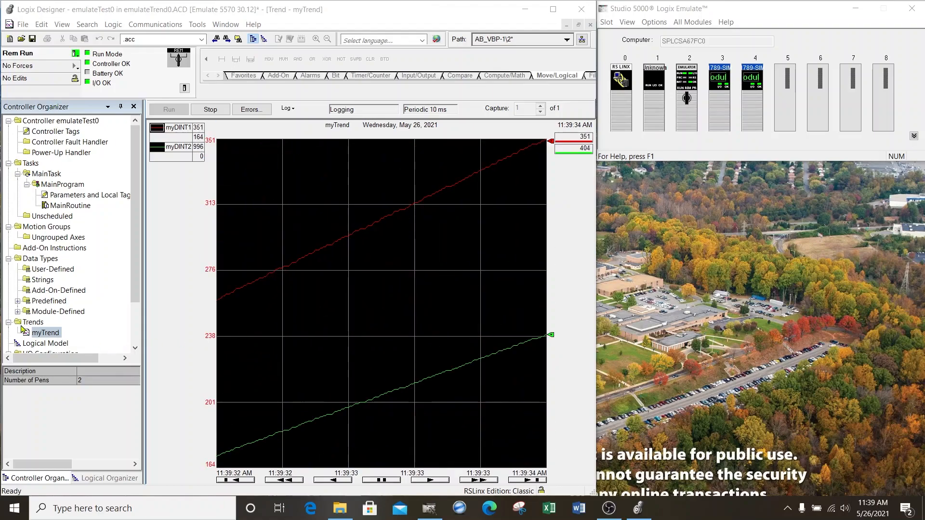
# Step: Set the X-axis time span in the myTrend properties to 10 seconds and apply it
pyautogui.rightClick(42, 332)
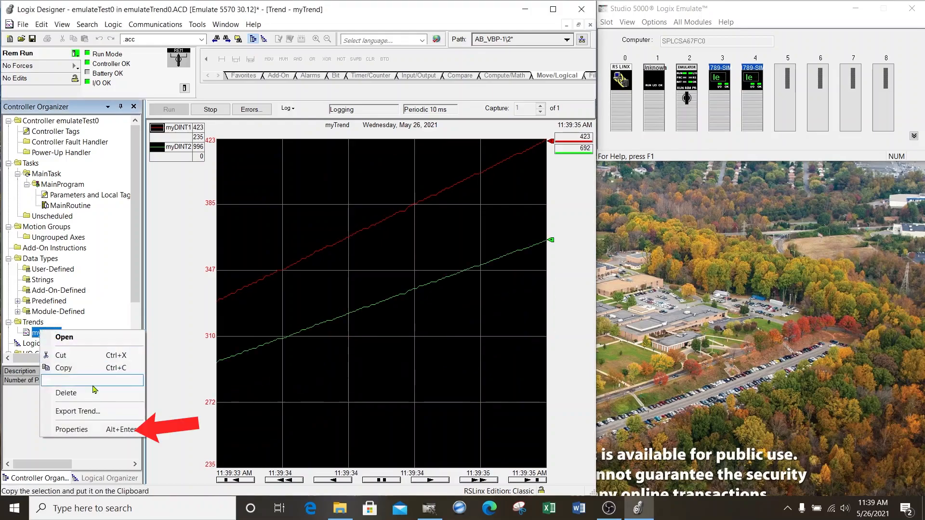
pyautogui.click(77, 430)
pyautogui.moveTo(282, 141); pyautogui.dragTo(686, 90)
pyautogui.click(680, 110)
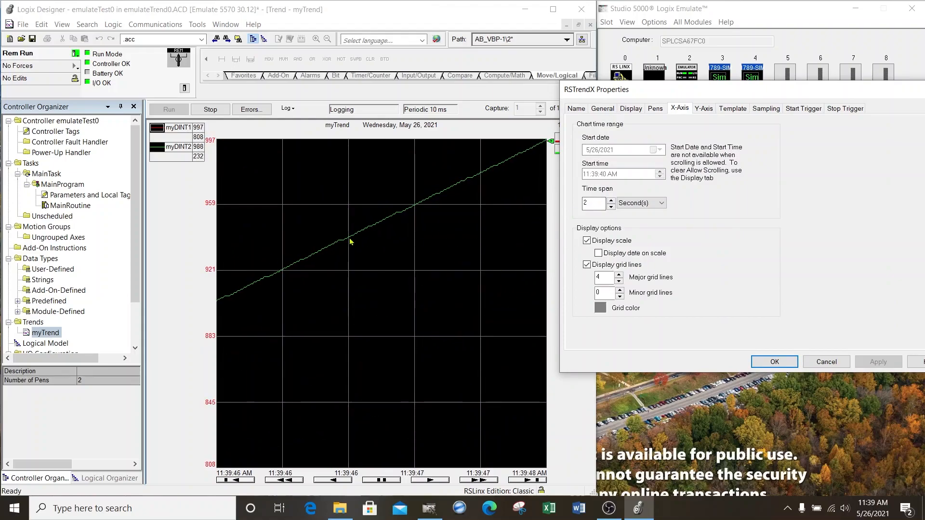
pyautogui.doubleClick(595, 203)
pyautogui.write('10')
pyautogui.click(878, 362)
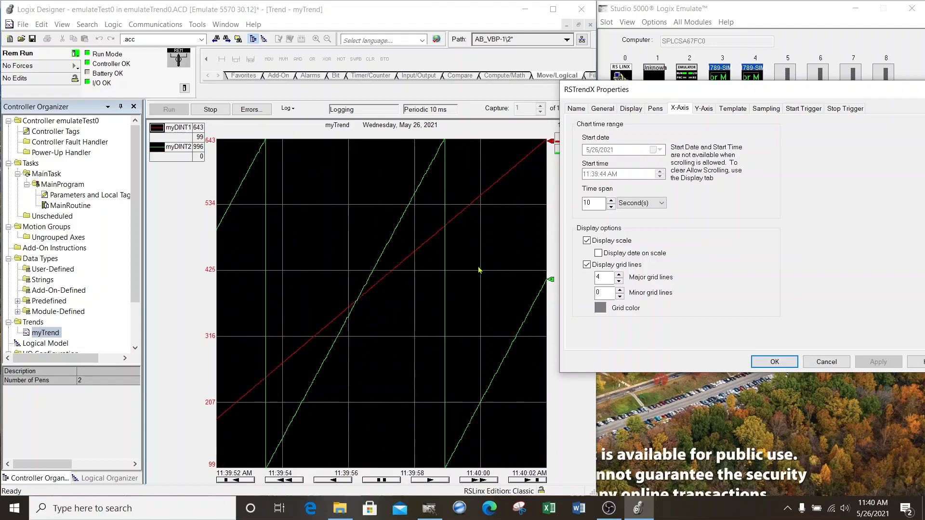
# Step: Give the Y-axis a custom range with a minimum of -1000 and a maximum of 2000, and apply it
pyautogui.click(708, 114)
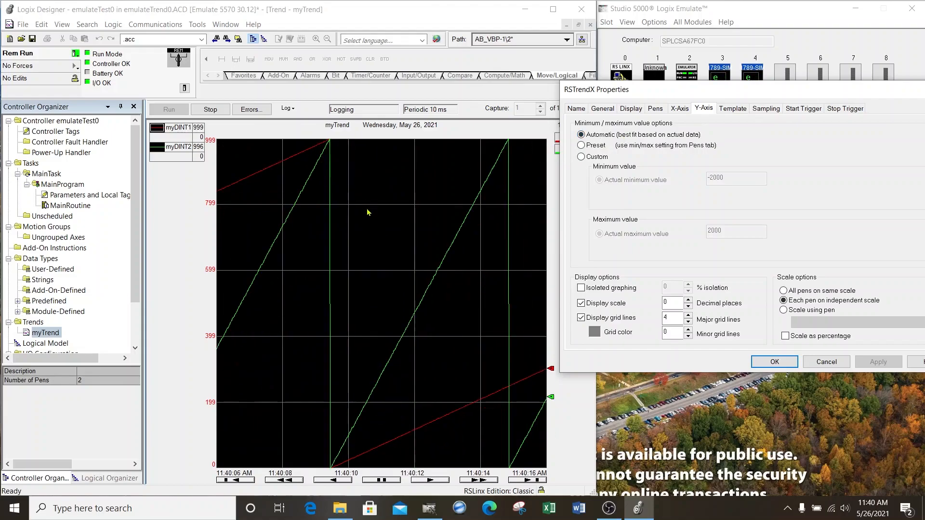
pyautogui.click(582, 158)
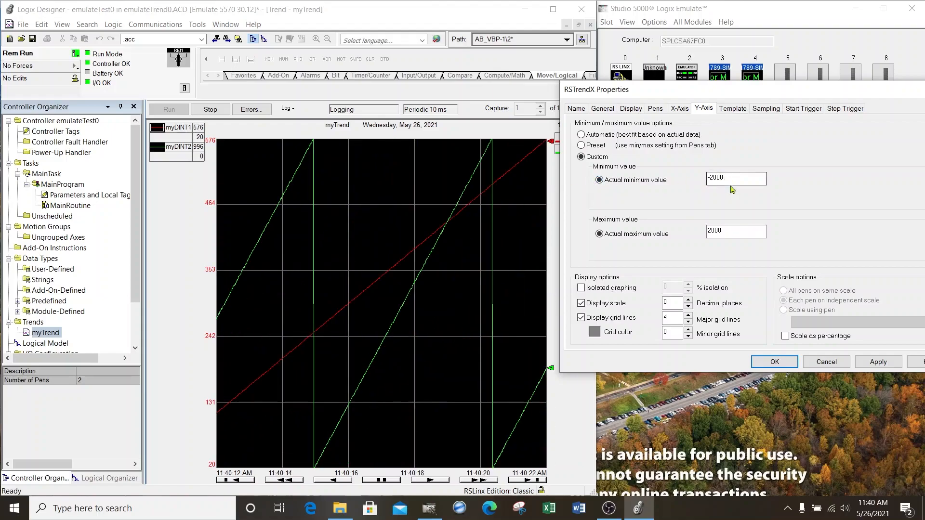
pyautogui.click(714, 178)
pyautogui.moveTo(714, 178); pyautogui.dragTo(711, 178)
pyautogui.write('1')
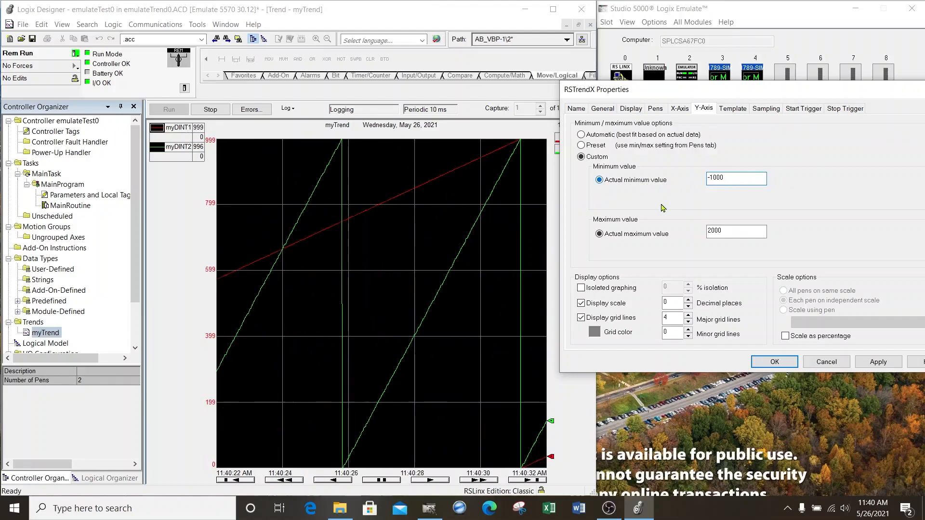
pyautogui.click(735, 231)
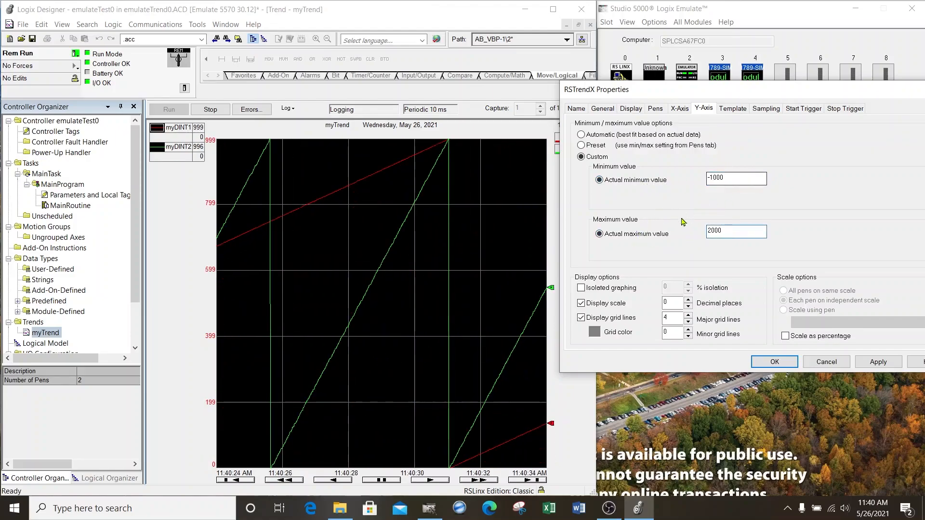
pyautogui.click(892, 363)
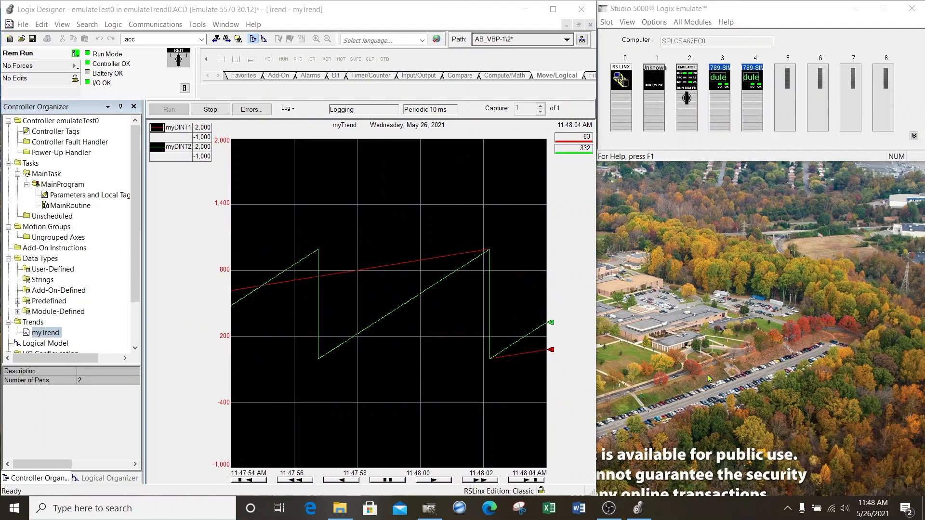
pyautogui.rightClick(52, 333)
pyautogui.click(87, 427)
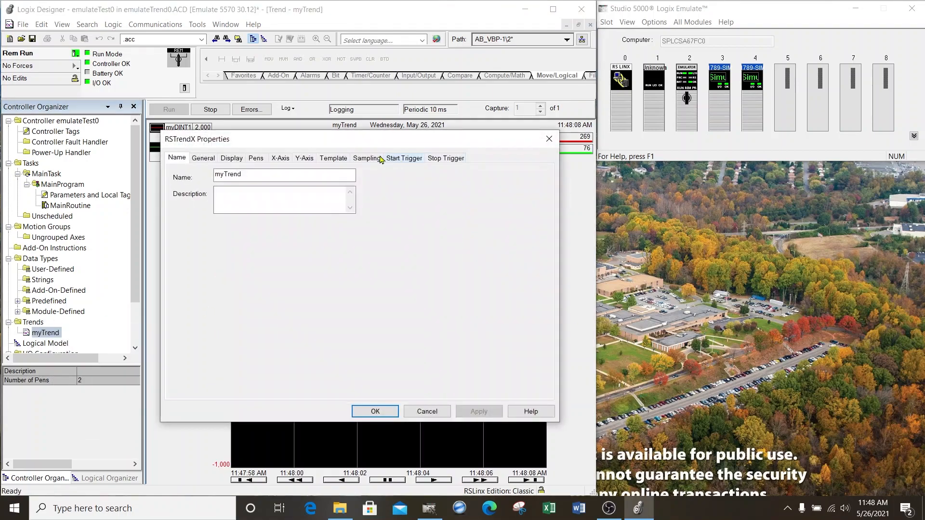
pyautogui.click(368, 160)
pyautogui.moveTo(372, 142); pyautogui.dragTo(747, 91)
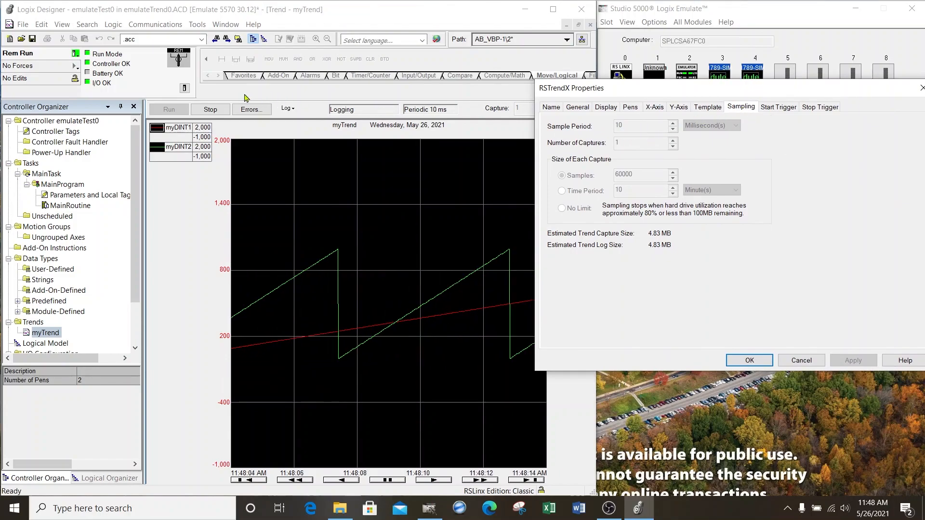
pyautogui.click(801, 360)
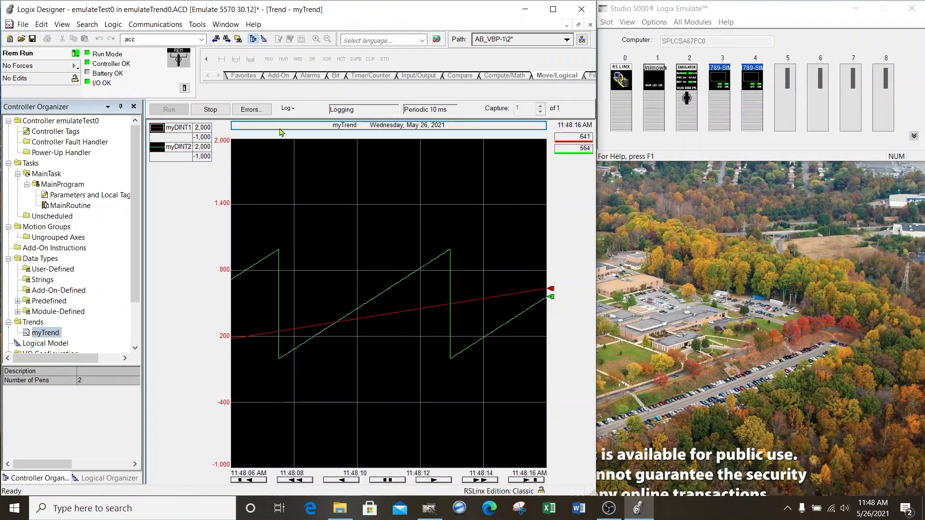
# Step: Stop the trend logging and open the sampling settings in the myTrend properties
pyautogui.click(211, 110)
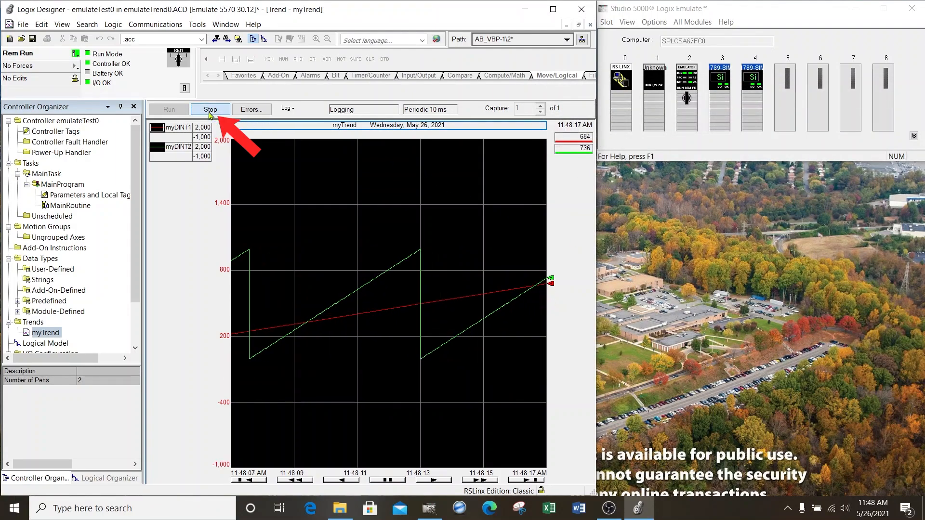
pyautogui.rightClick(45, 332)
pyautogui.click(102, 427)
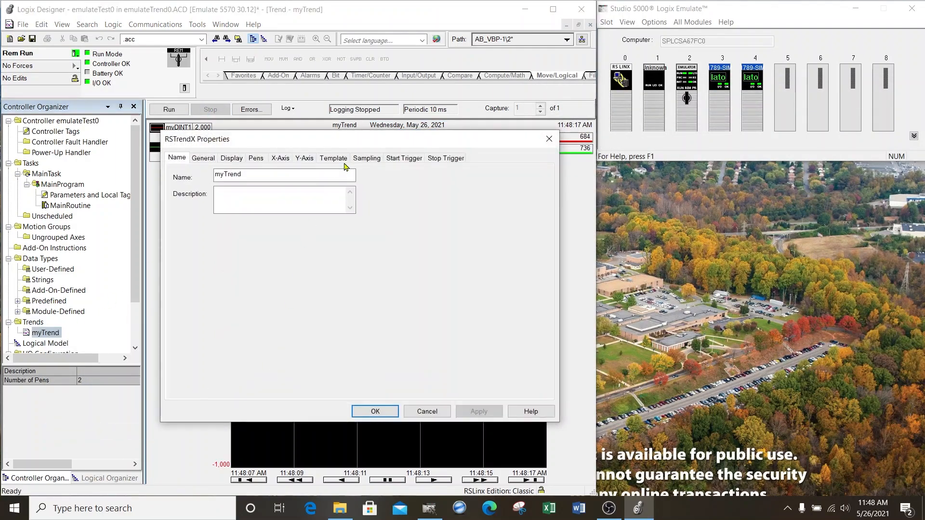
pyautogui.moveTo(365, 152); pyautogui.dragTo(750, 91)
pyautogui.click(748, 99)
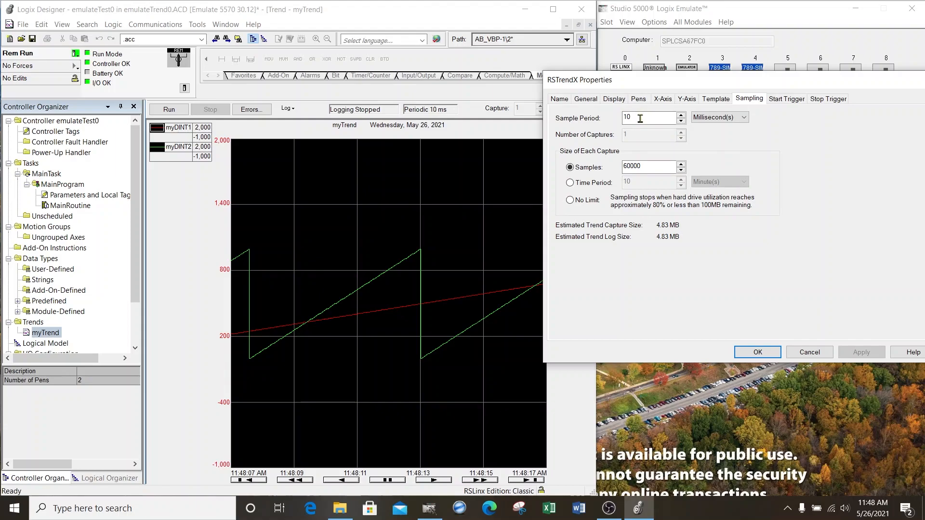
# Step: Set the sample period to 250 milliseconds and try to apply it with 60000 samples per capture
pyautogui.moveTo(640, 118); pyautogui.dragTo(620, 123)
pyautogui.write('25')
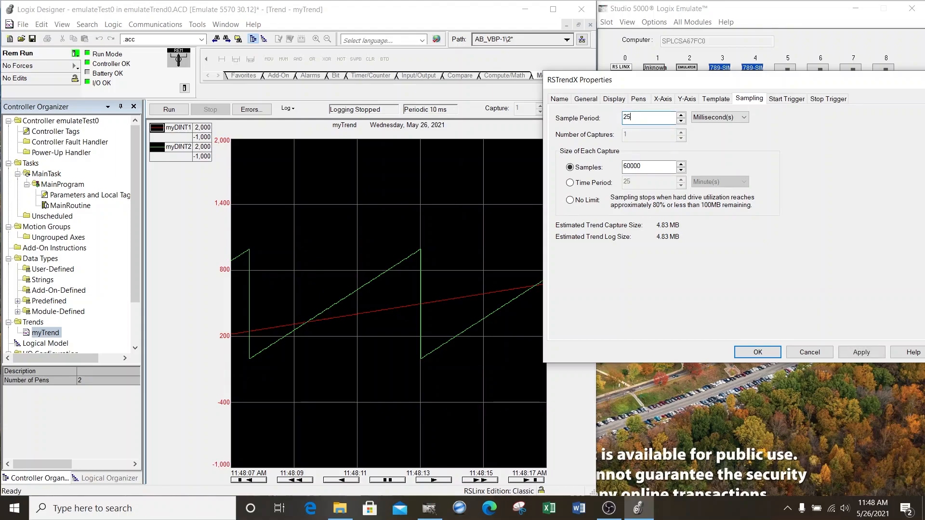
pyautogui.click(660, 166)
pyautogui.click(857, 355)
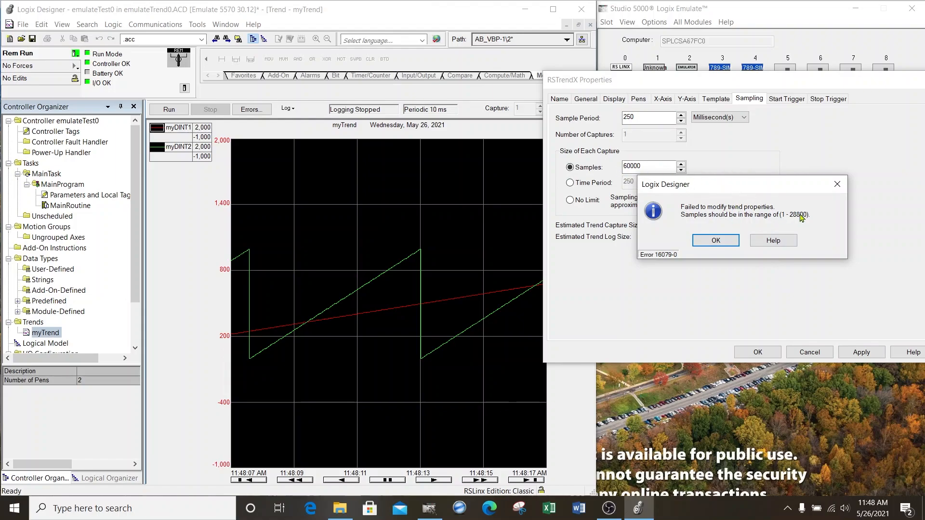
# Step: Set the capture size to 20000 samples, apply the sampling settings and restart the trend logging
pyautogui.click(717, 241)
pyautogui.doubleClick(651, 167)
pyautogui.write('20')
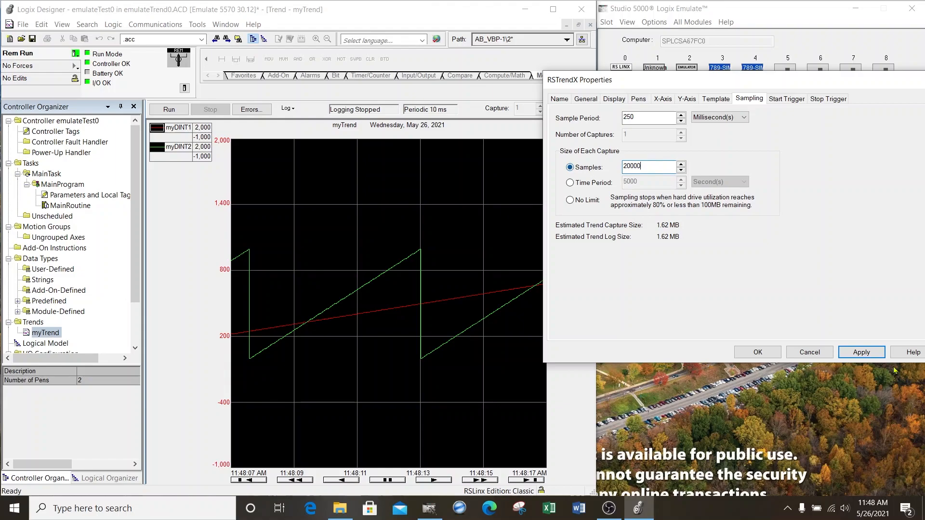
pyautogui.click(862, 352)
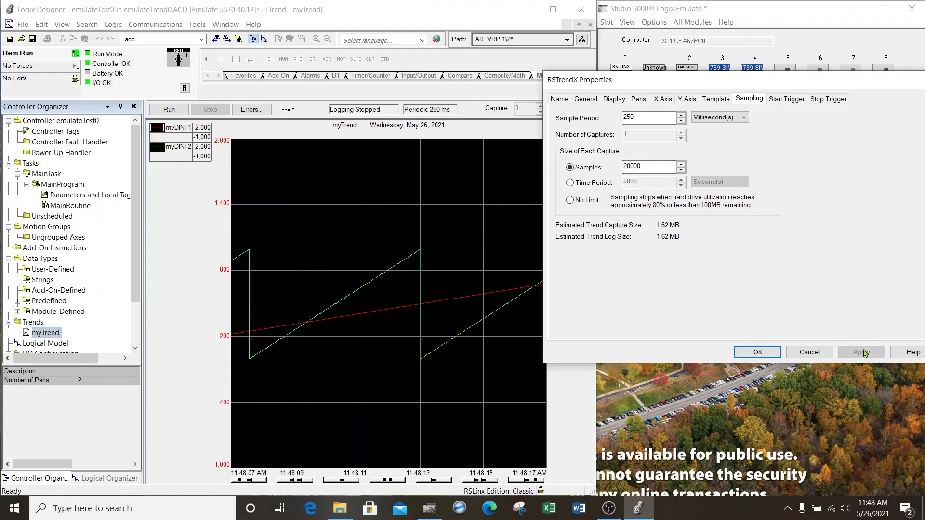
pyautogui.click(760, 352)
pyautogui.click(169, 114)
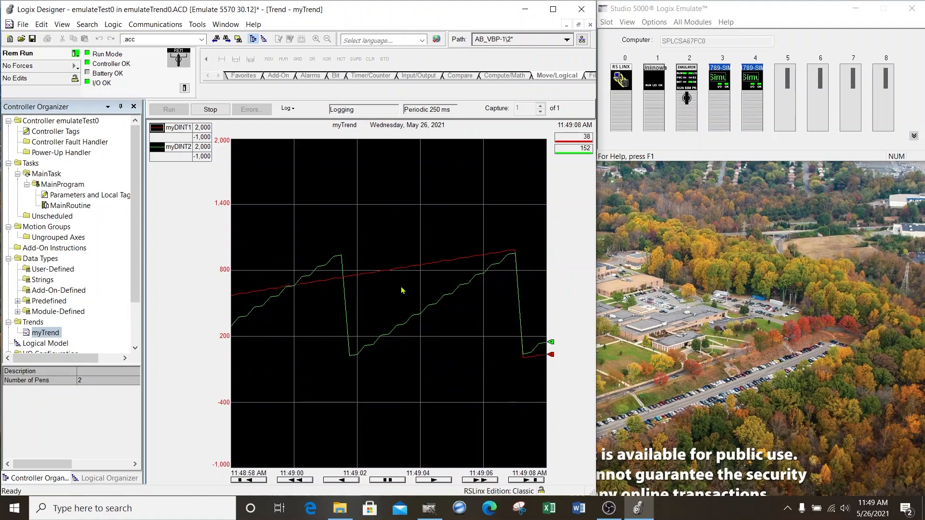
pyautogui.moveTo(374, 328)
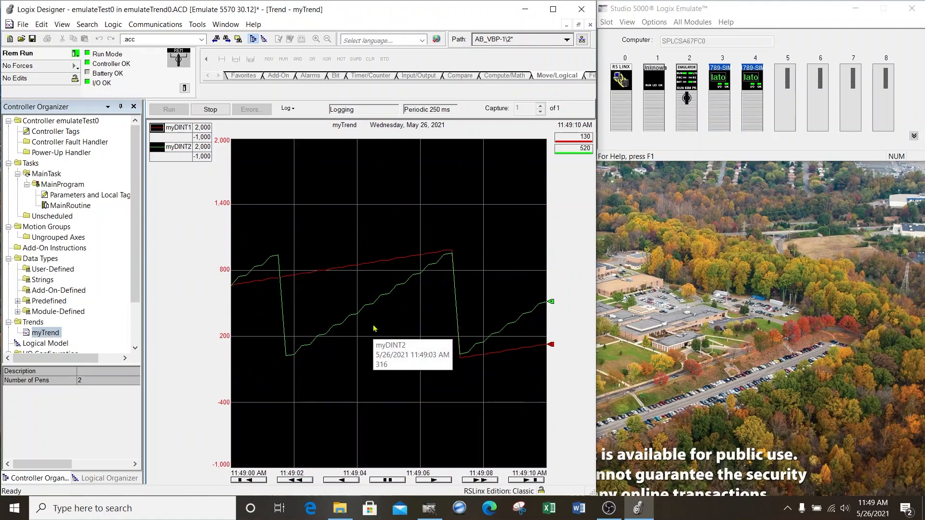